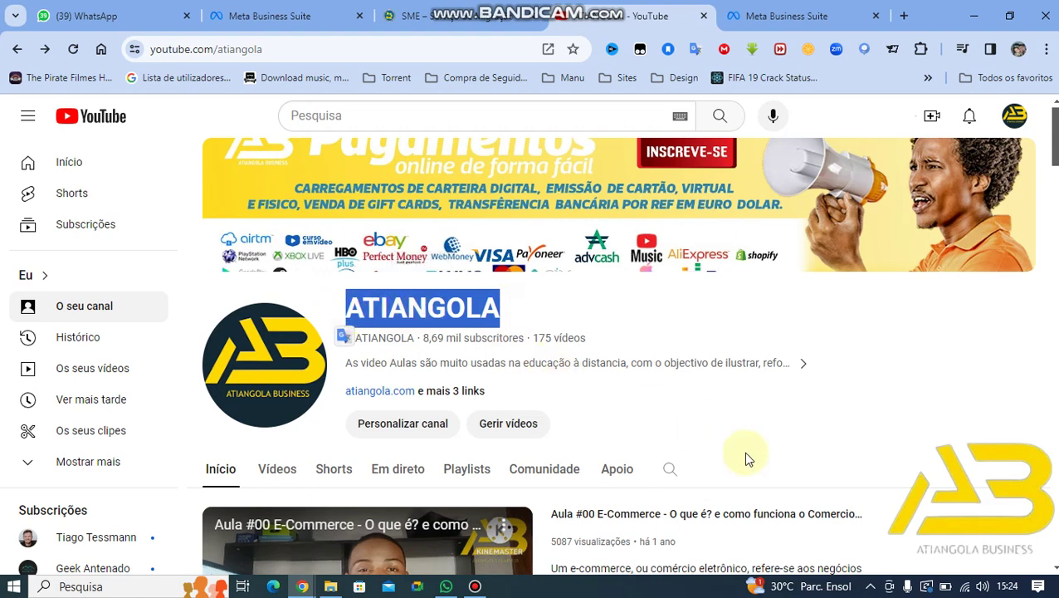
Step: Switch to the SME site and go to Serviços > Agendamento
scroll(745, 455, down, 1)
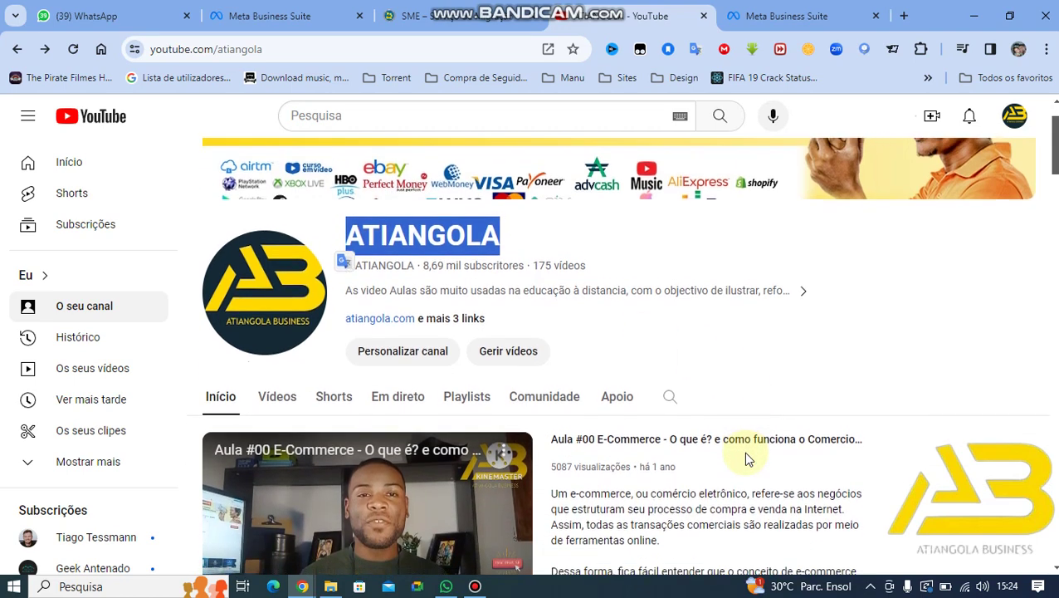
scroll(745, 457, down, 1)
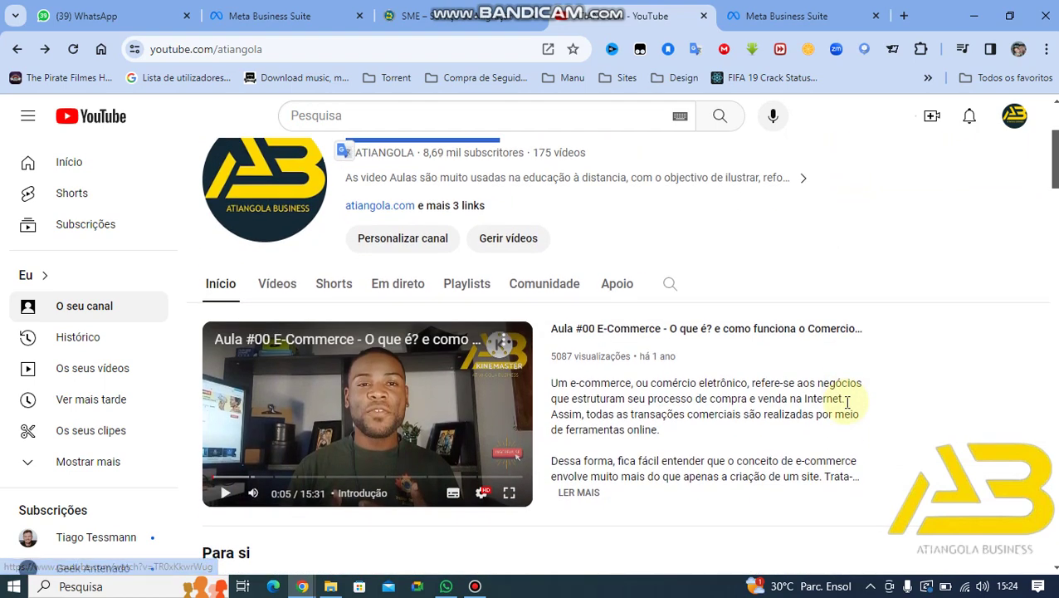
scroll(847, 403, up, 1)
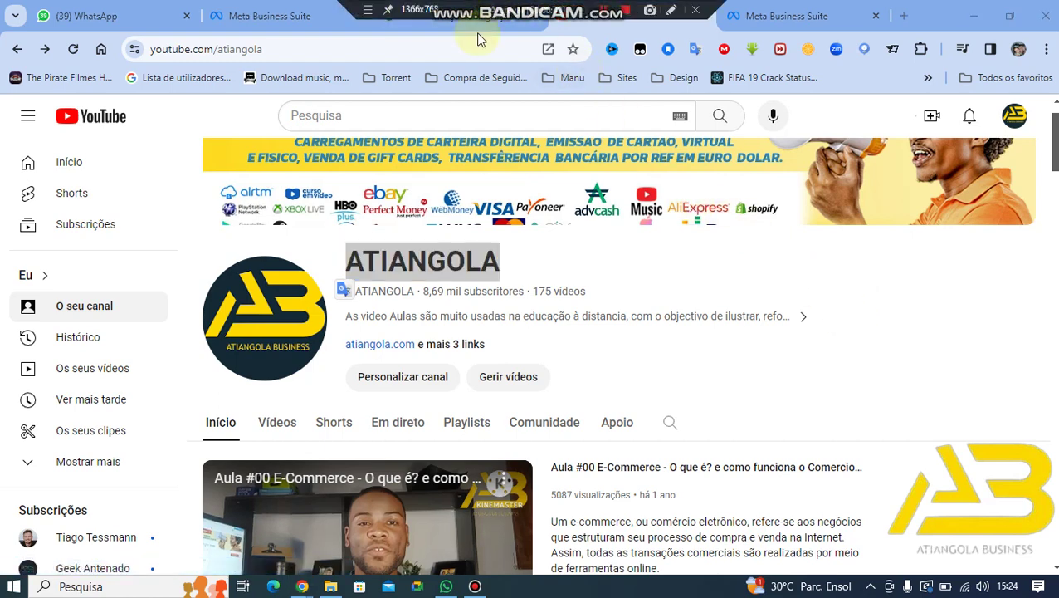
click(470, 27)
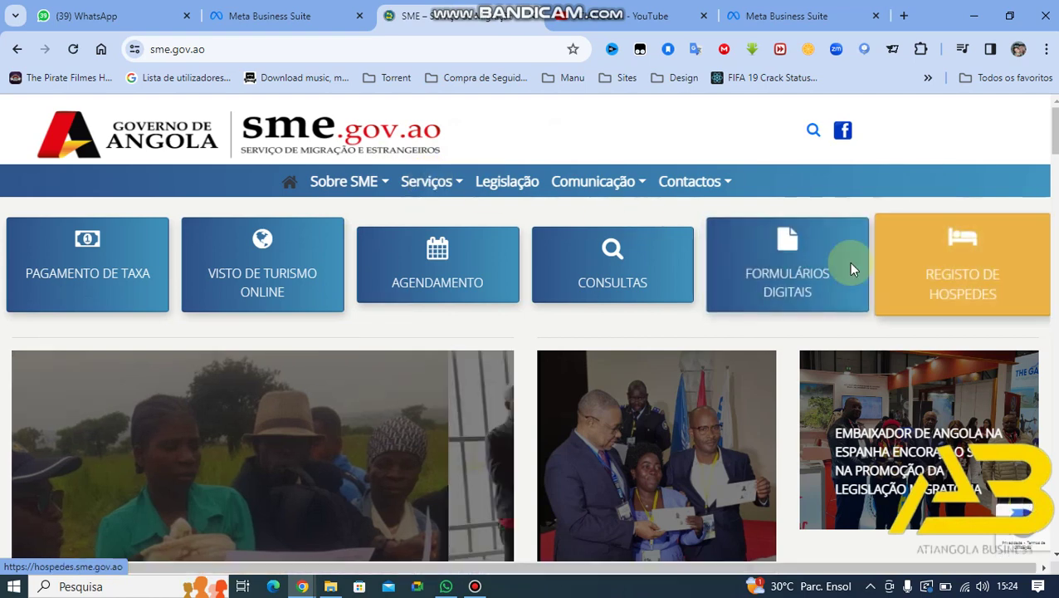
click(454, 191)
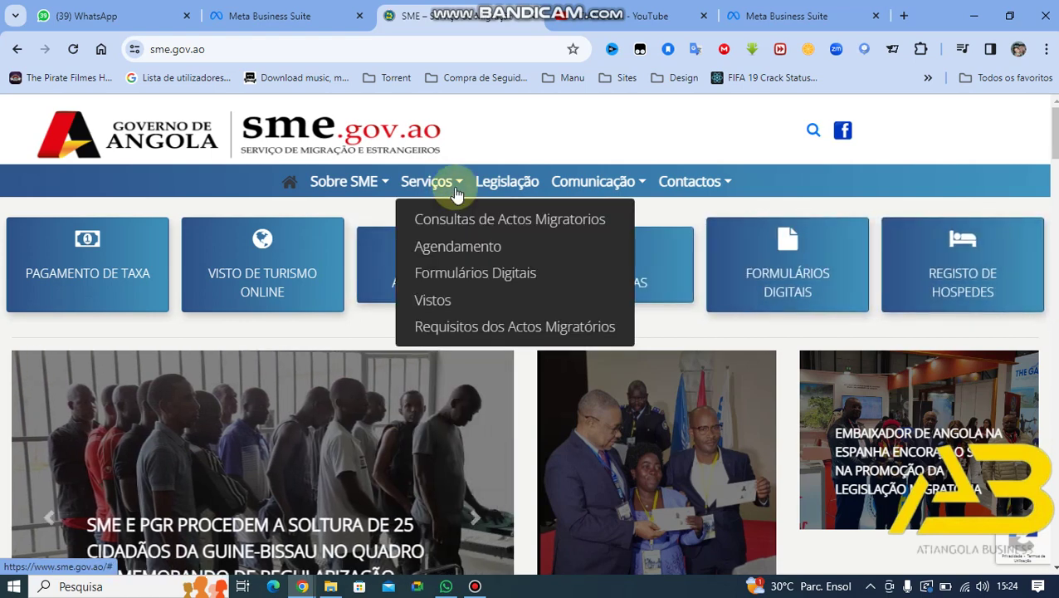
click(452, 249)
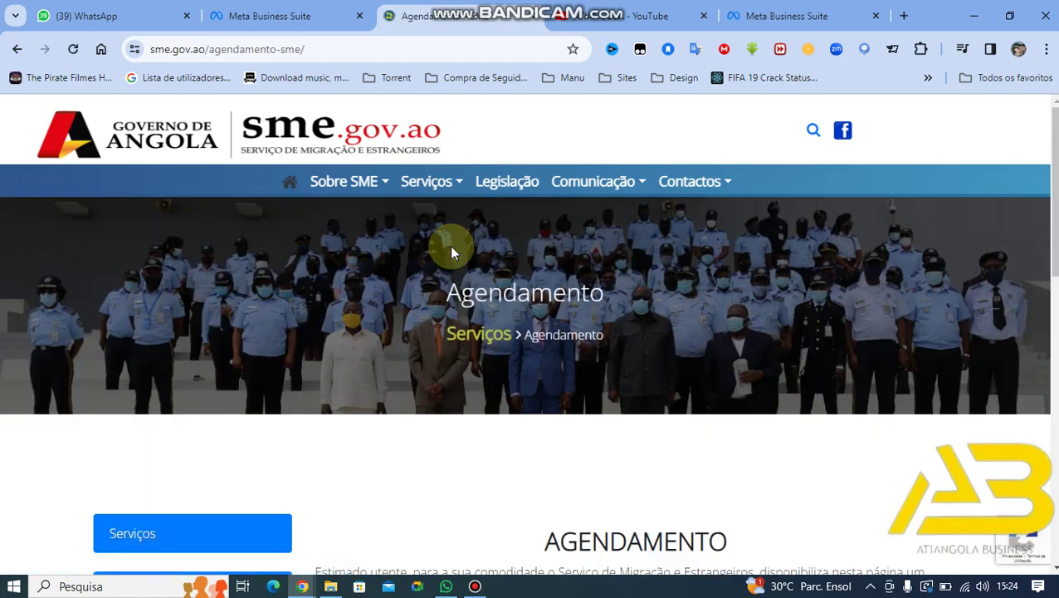
Step: Select Província Bengo, Tipo Nacionais, Acto Passaporte Ordinário and Posto Caxito
scroll(449, 245, down, 1)
scroll(451, 247, down, 3)
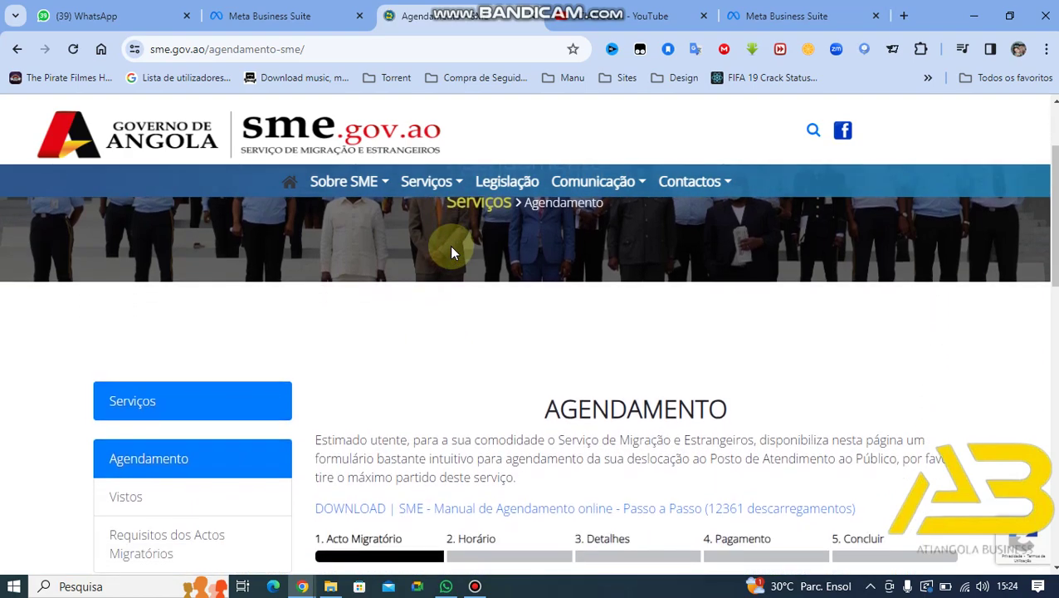
scroll(451, 248, down, 1)
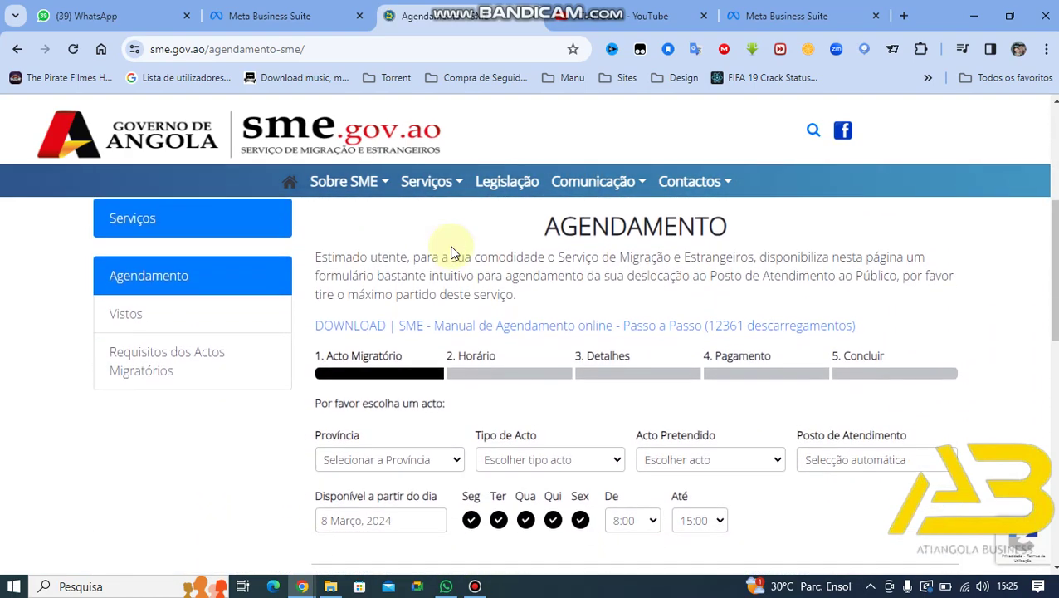
click(433, 454)
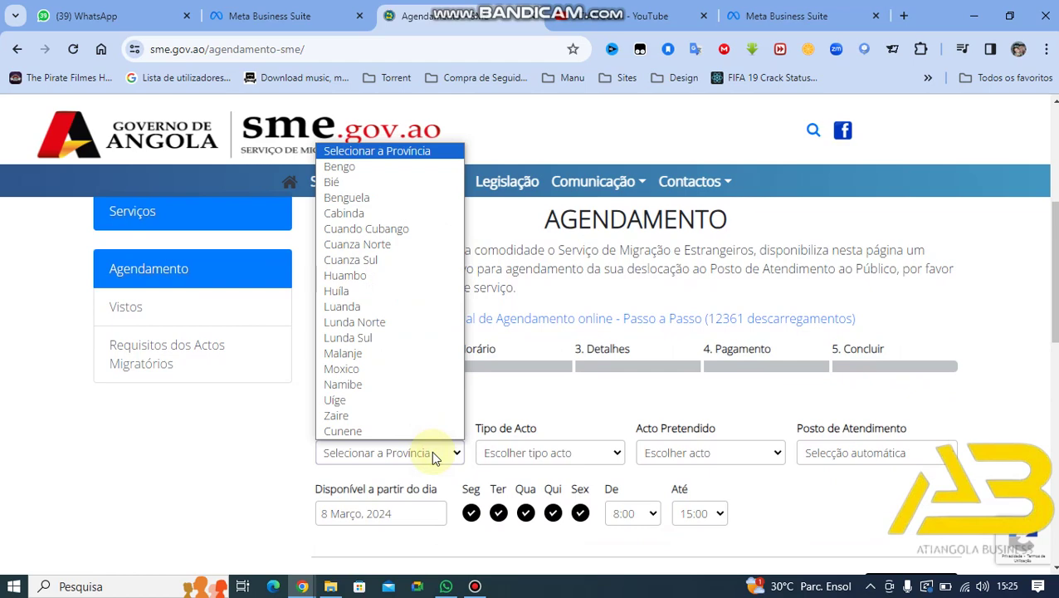
click(351, 176)
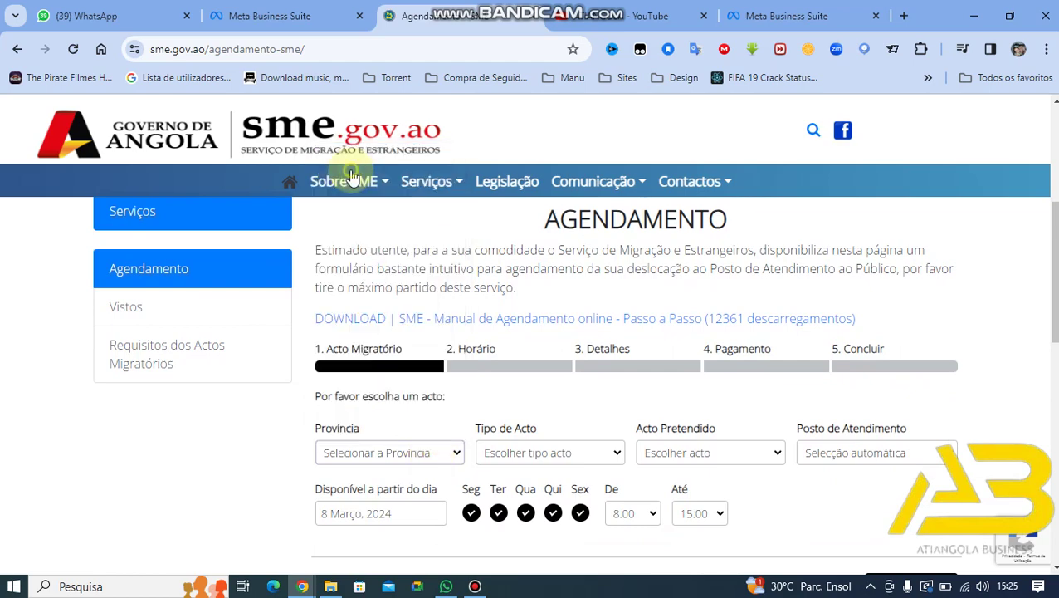
click(558, 458)
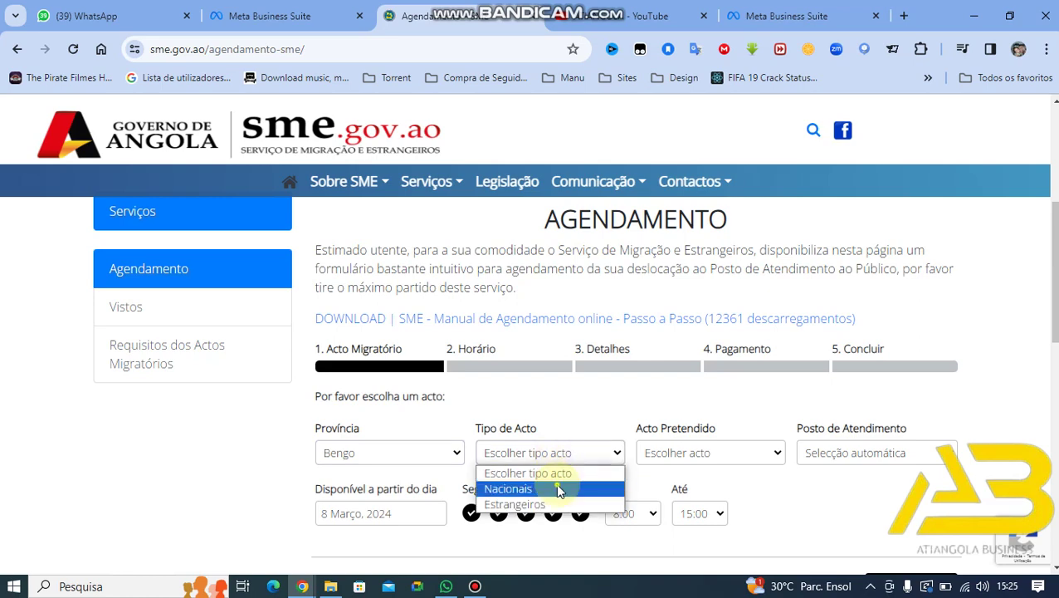
click(558, 489)
click(700, 463)
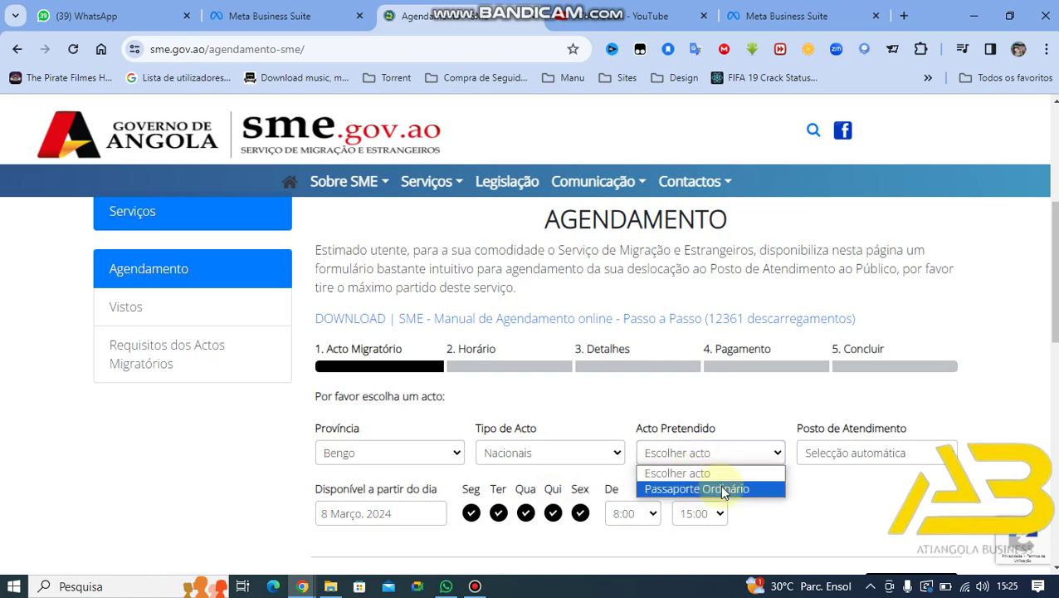
click(723, 489)
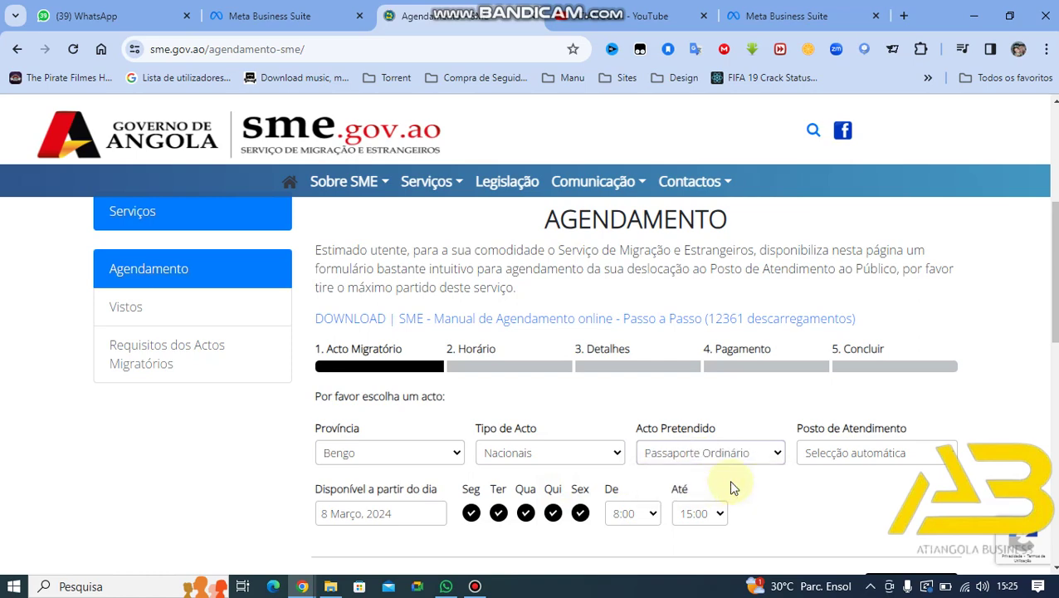
click(827, 457)
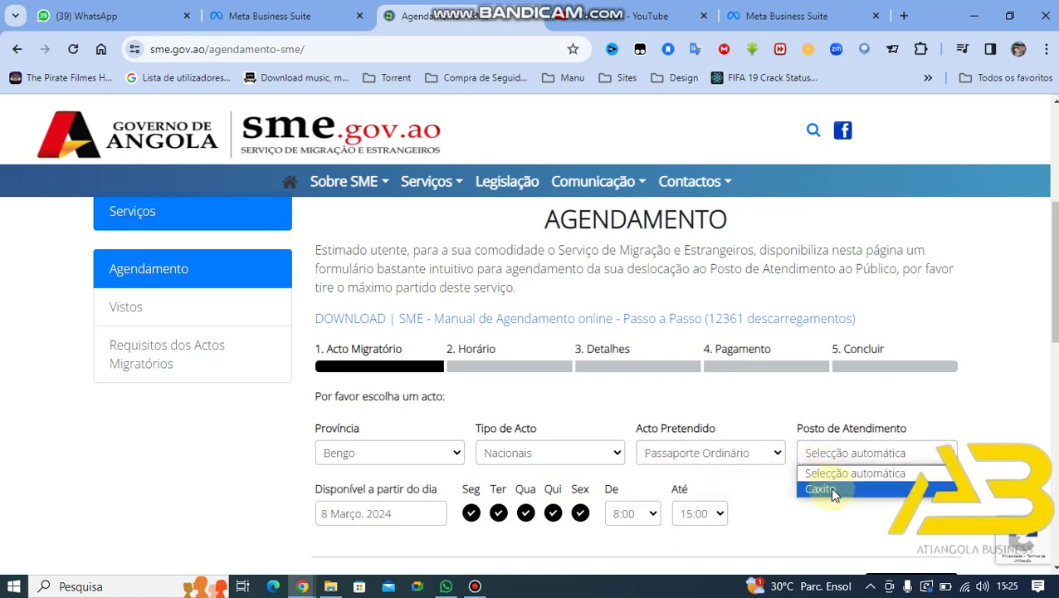
click(826, 490)
Step: Set the start date to 1 Maio 2024 and submit with SEGUINTE
scroll(711, 462, down, 1)
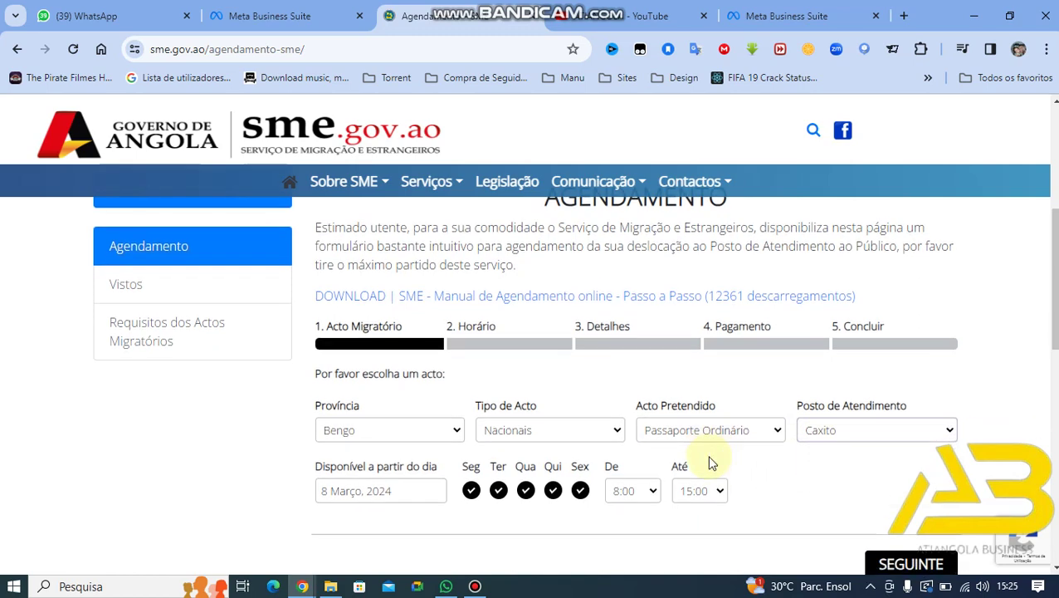
scroll(712, 462, down, 1)
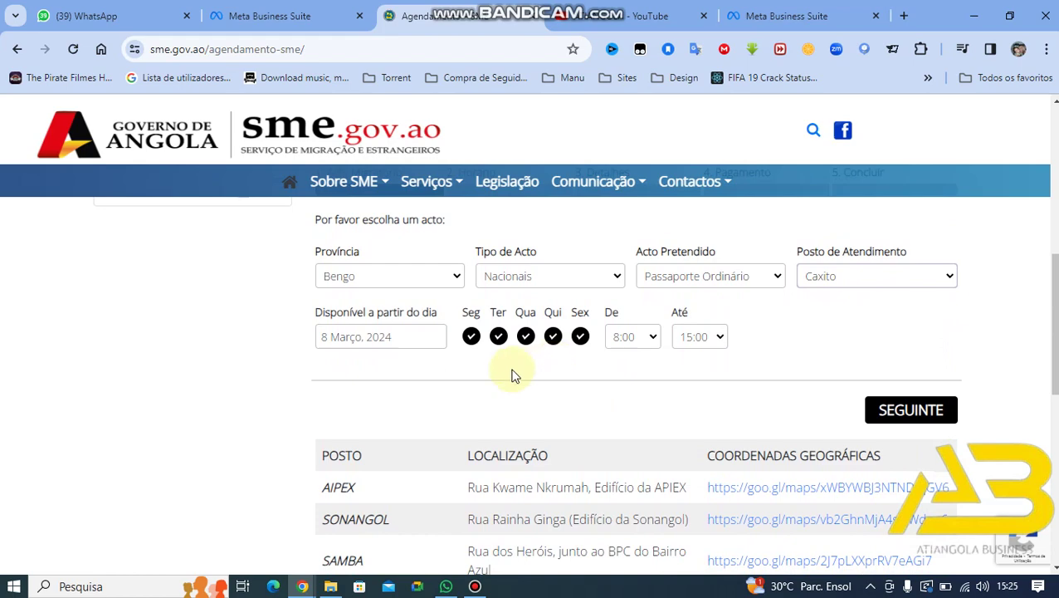
click(416, 340)
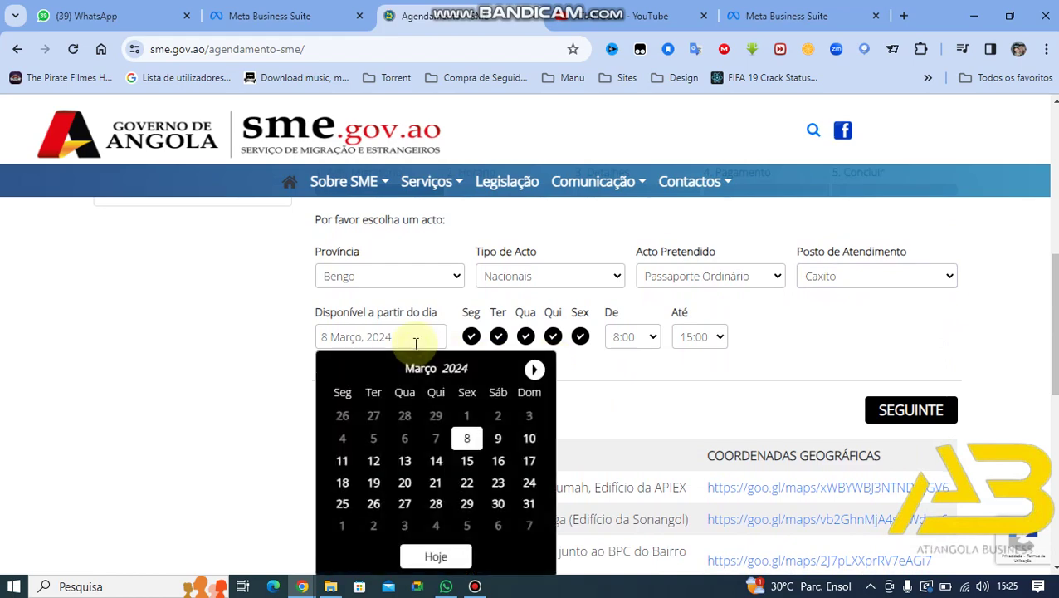
click(535, 371)
click(535, 373)
click(535, 373)
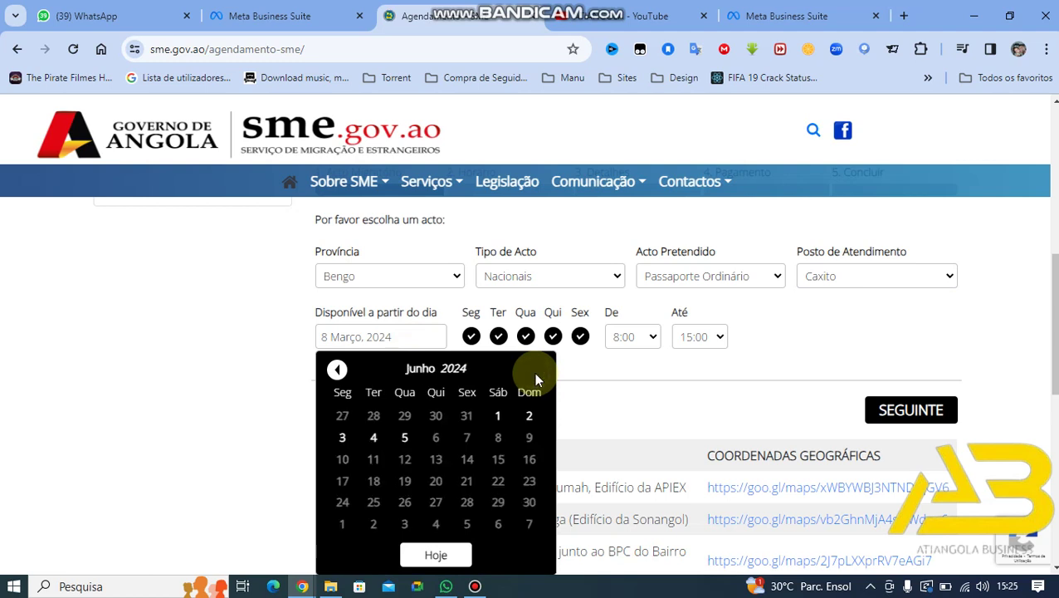
click(374, 438)
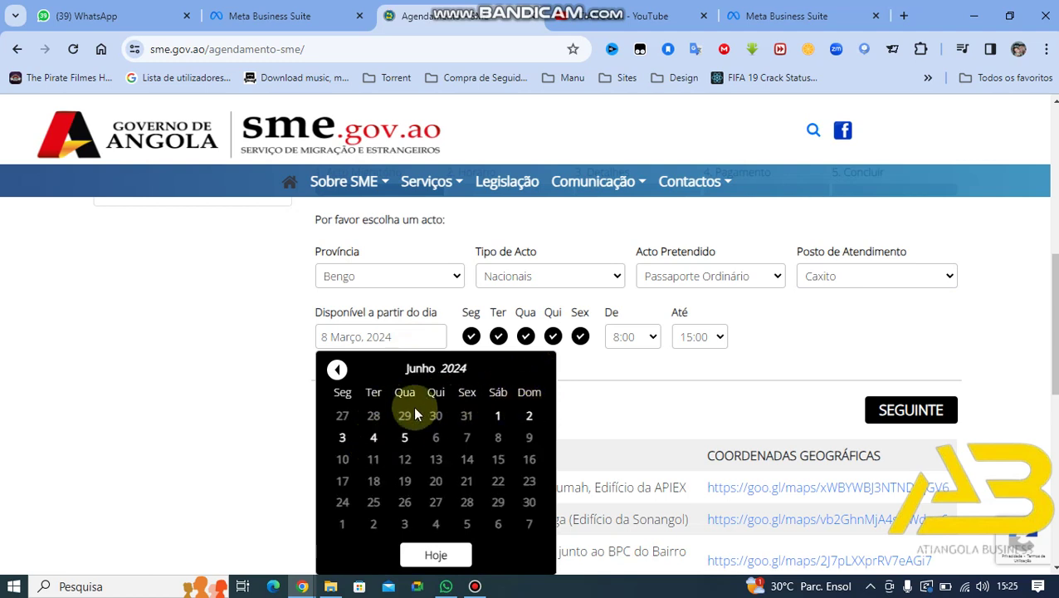
click(337, 371)
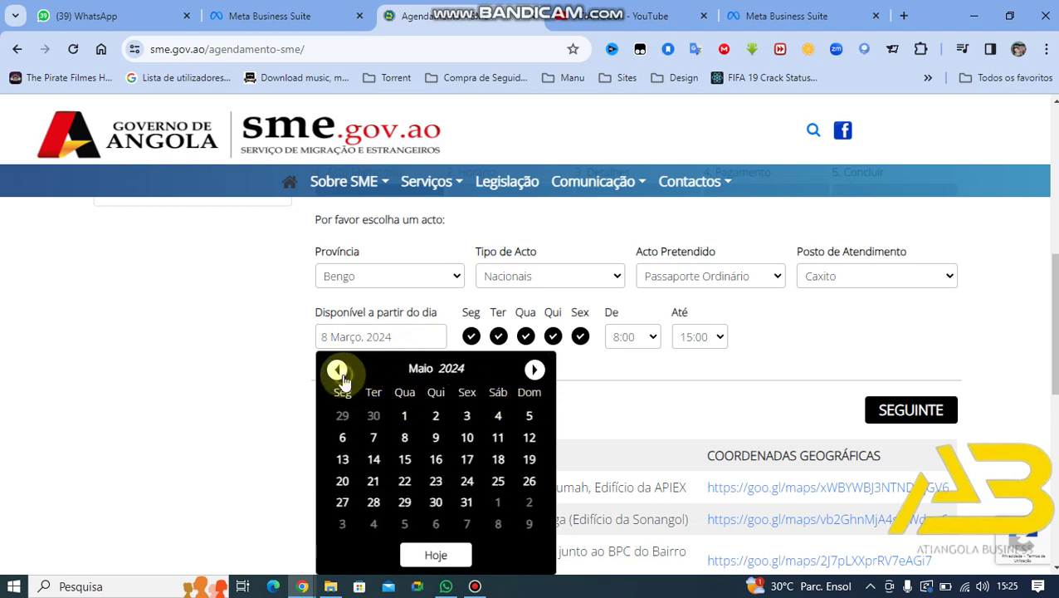
click(401, 416)
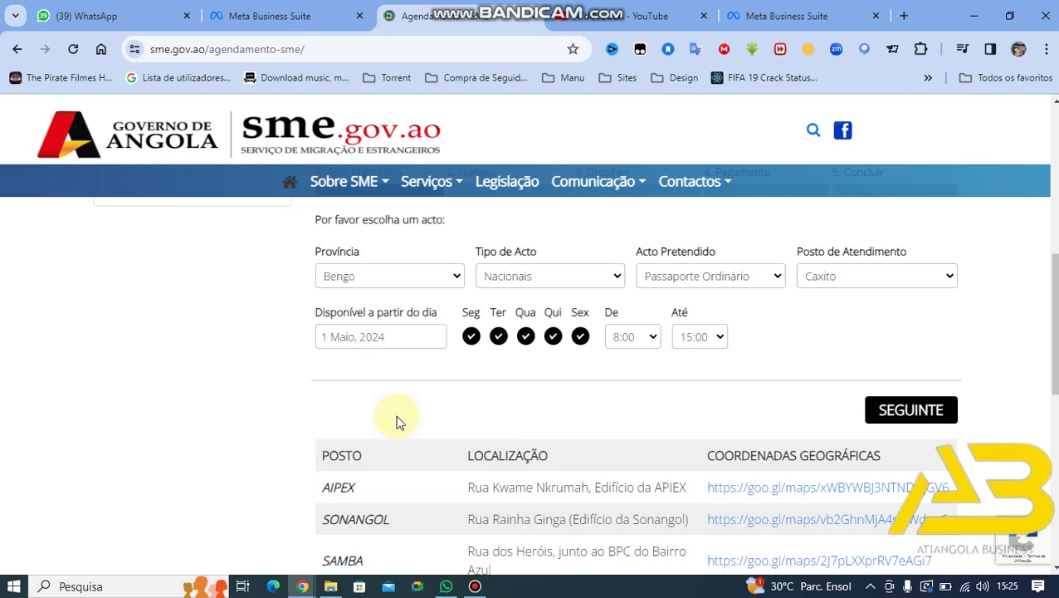
click(886, 411)
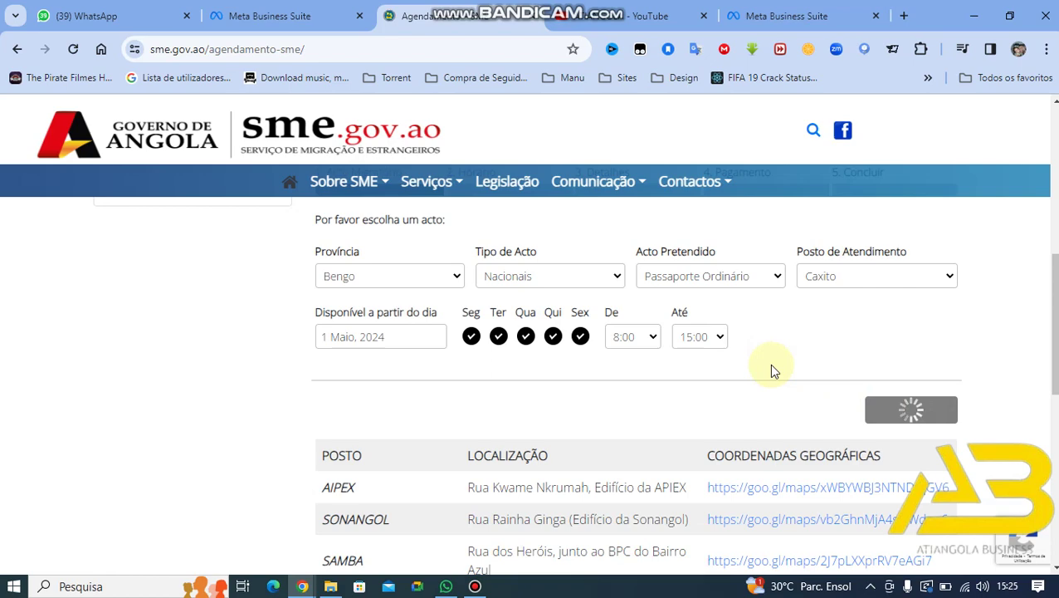
Step: Advance the time-slot grid to later dates with free slots
scroll(689, 425, down, 4)
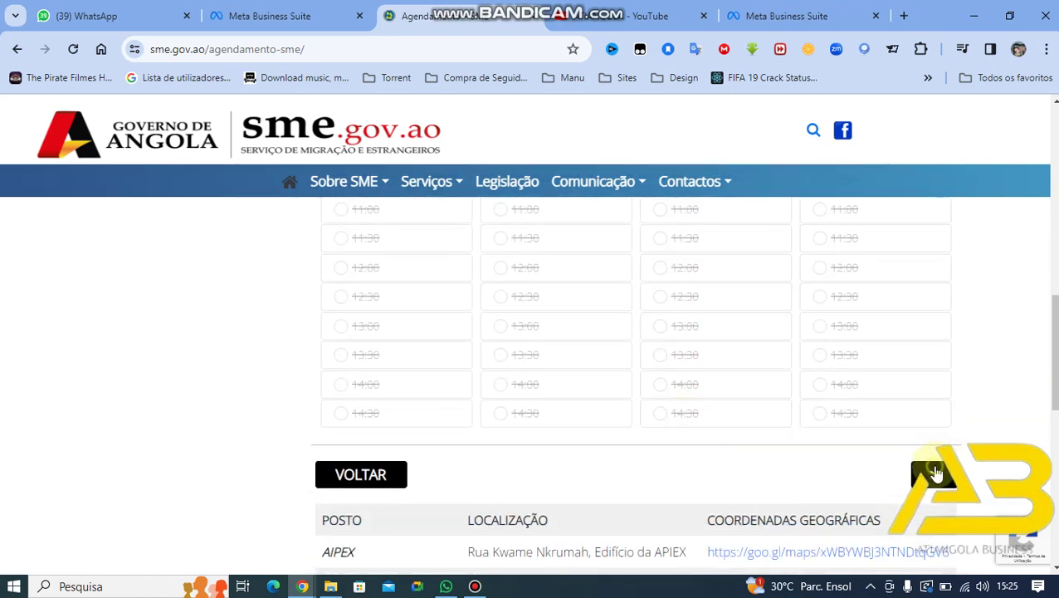
click(938, 468)
click(916, 473)
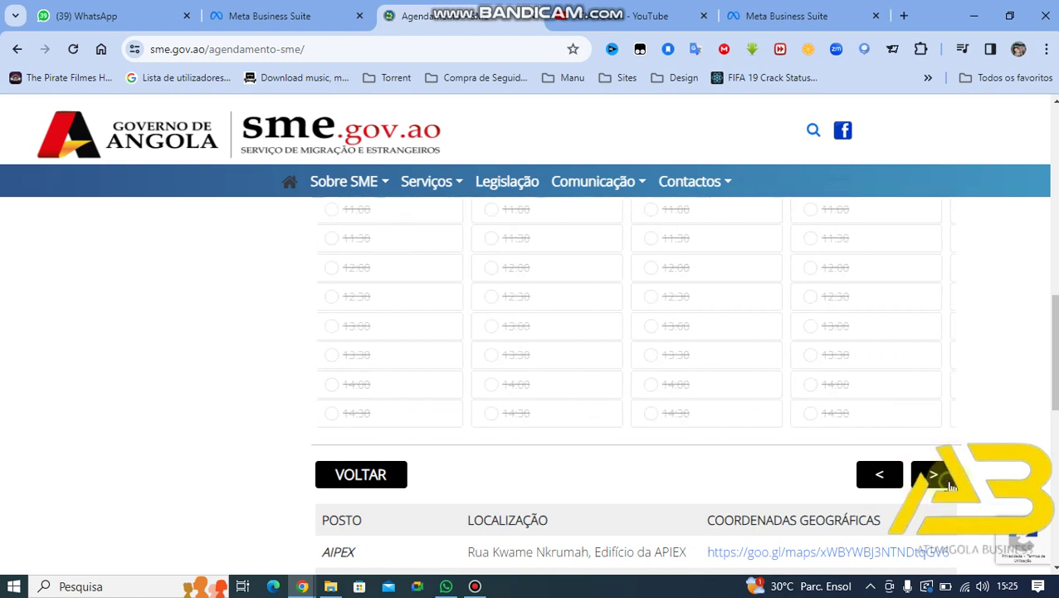
click(949, 484)
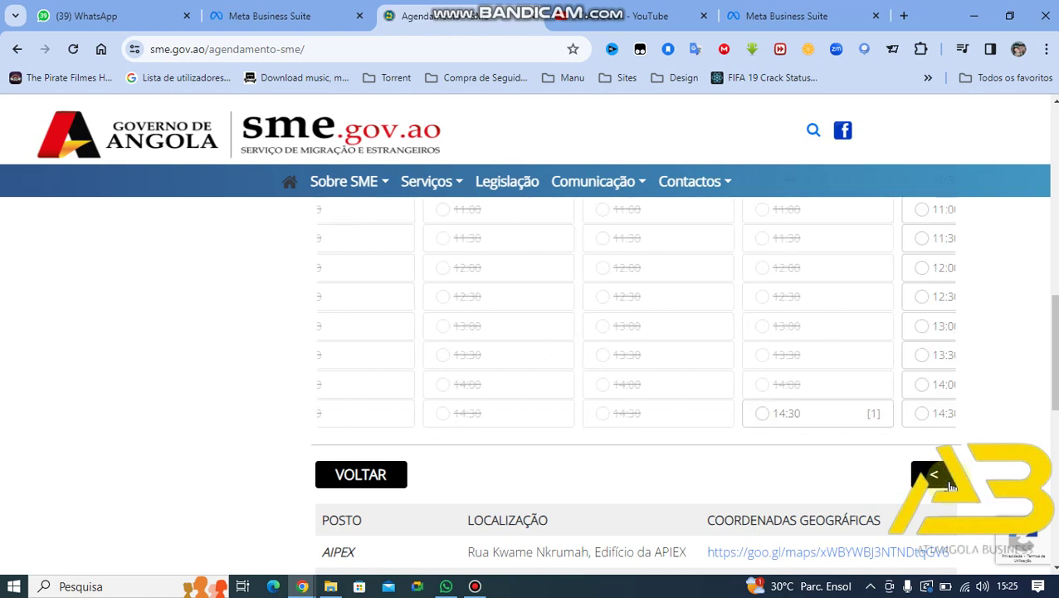
click(948, 484)
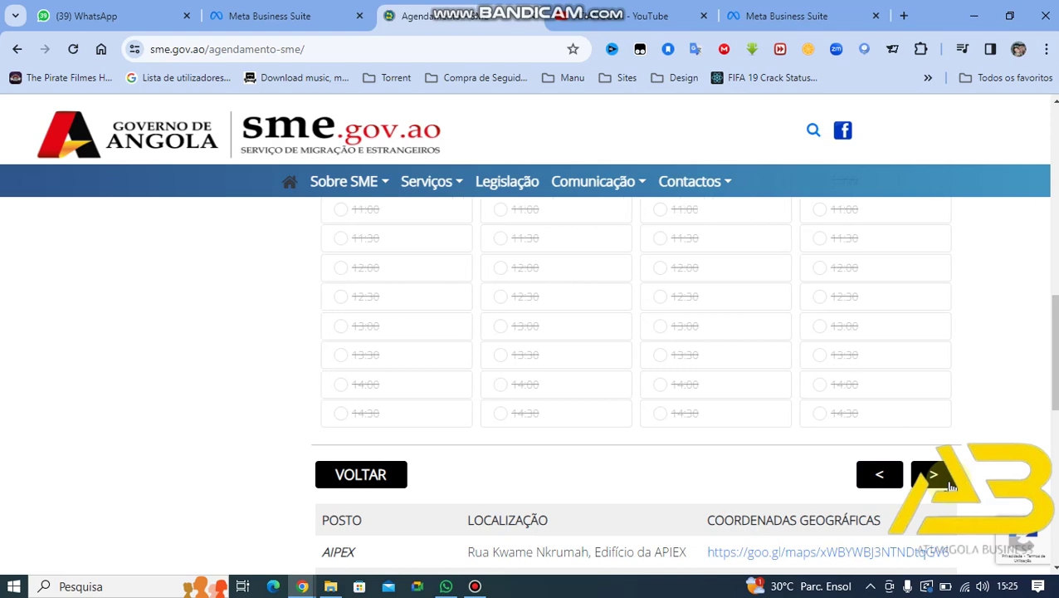
click(949, 478)
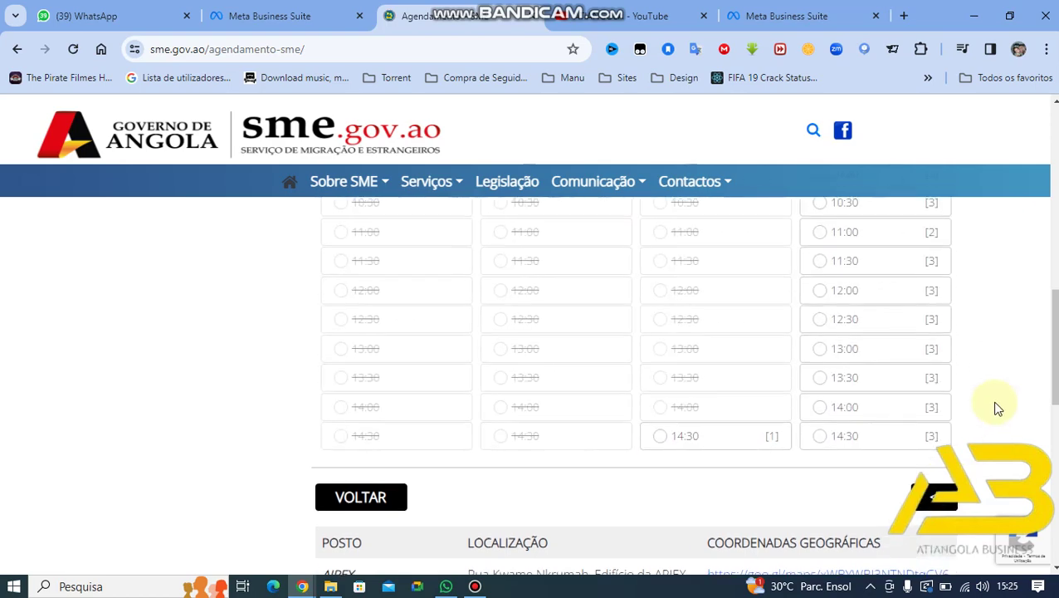
Step: Choose the 8:30 slot on Qua, Jun 05
scroll(997, 408, up, 4)
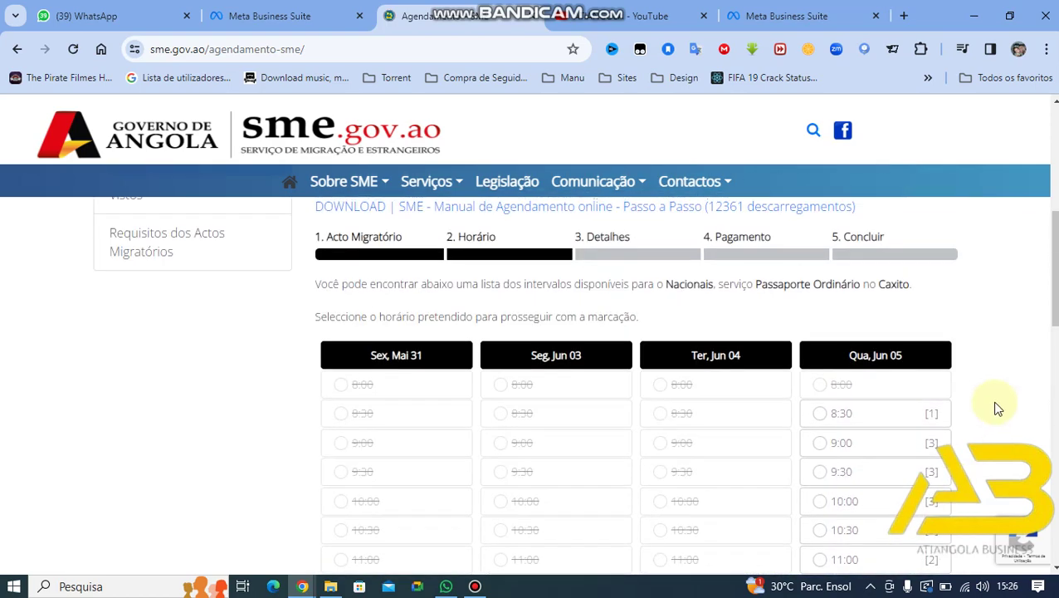
scroll(998, 408, up, 1)
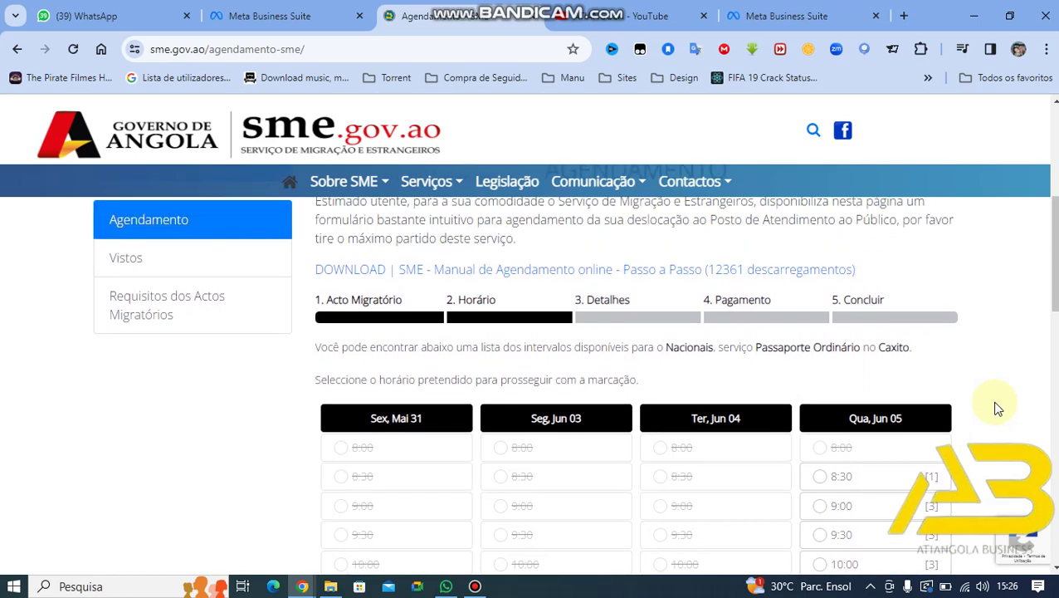
scroll(998, 409, down, 2)
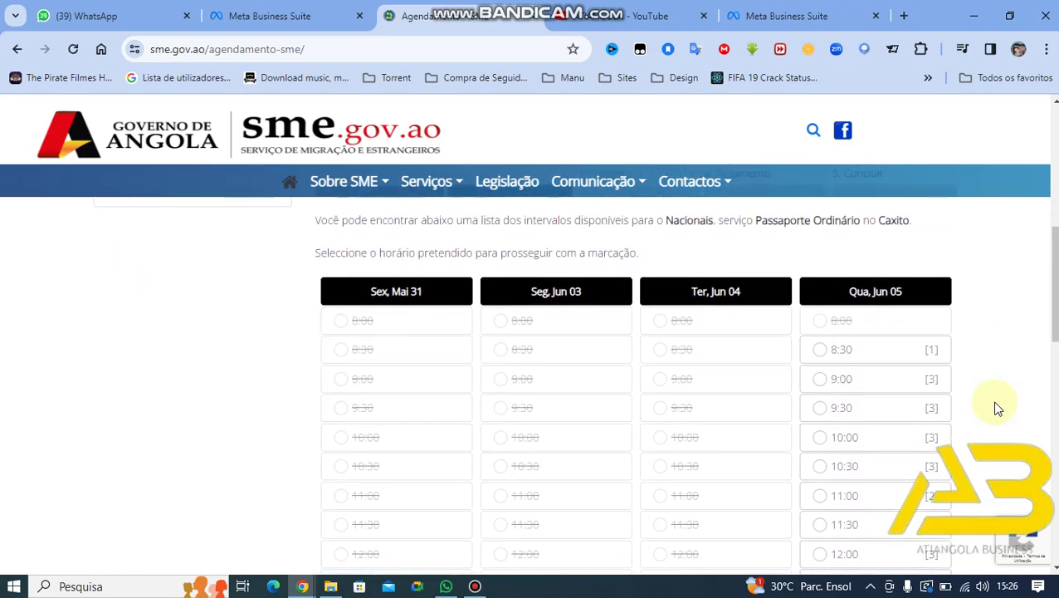
scroll(998, 408, down, 3)
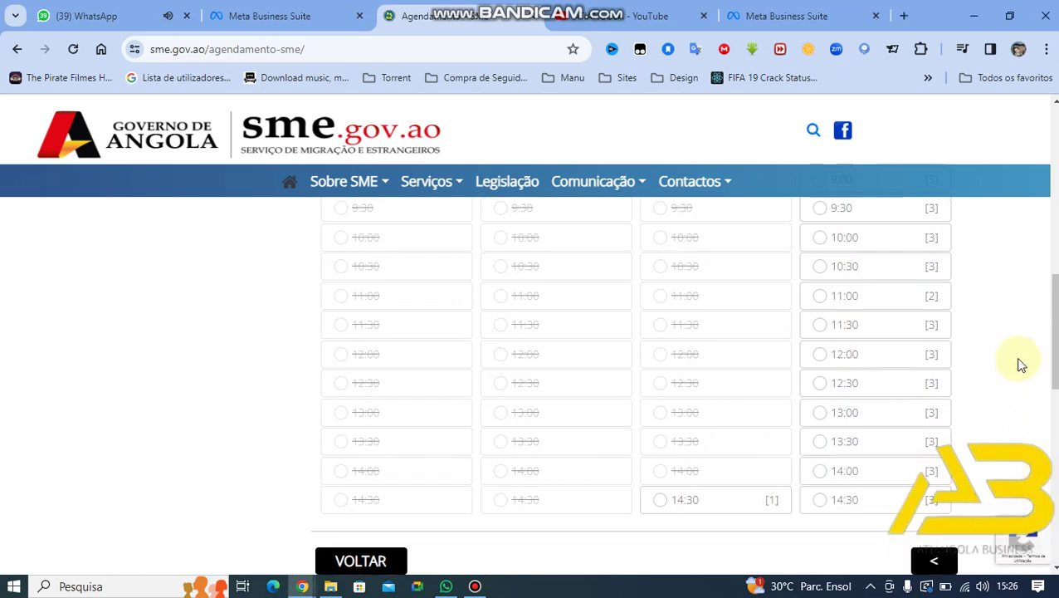
scroll(1021, 365, up, 2)
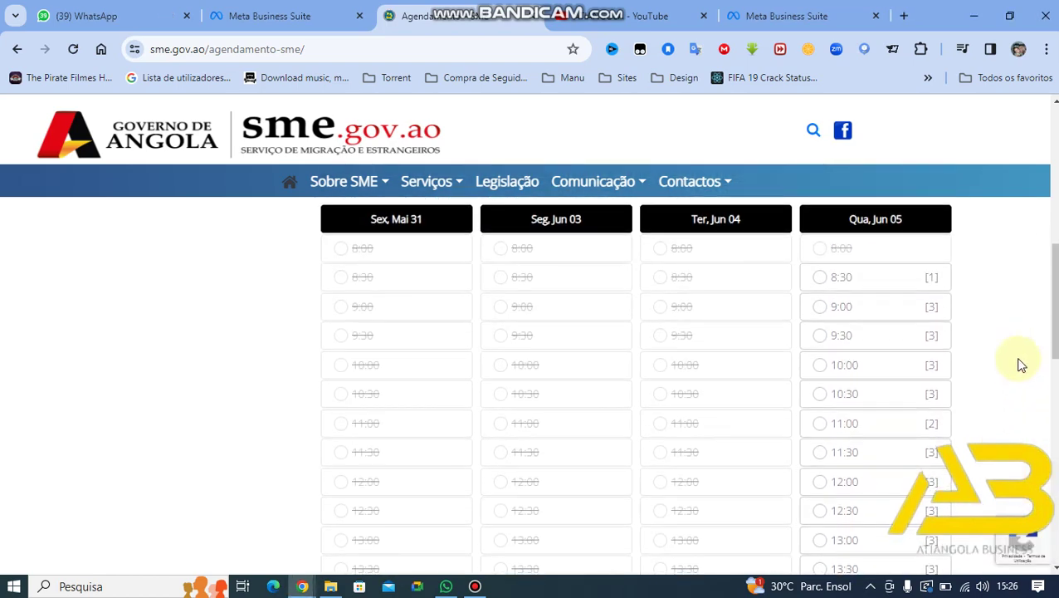
scroll(1021, 365, down, 2)
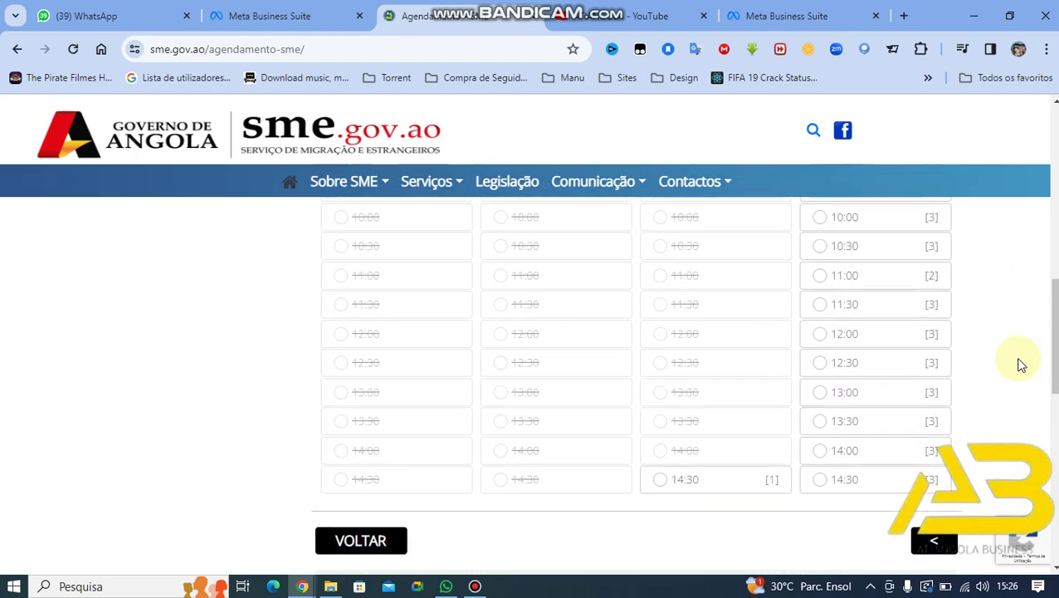
scroll(1021, 366, up, 1)
scroll(1021, 365, up, 1)
scroll(1021, 366, down, 2)
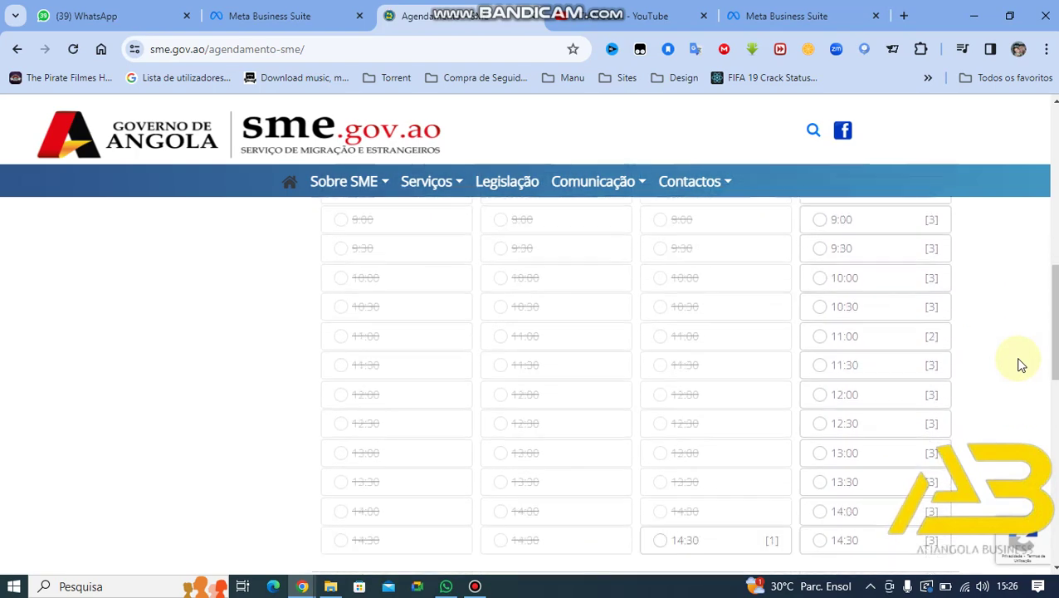
scroll(1022, 365, up, 2)
scroll(1021, 365, up, 1)
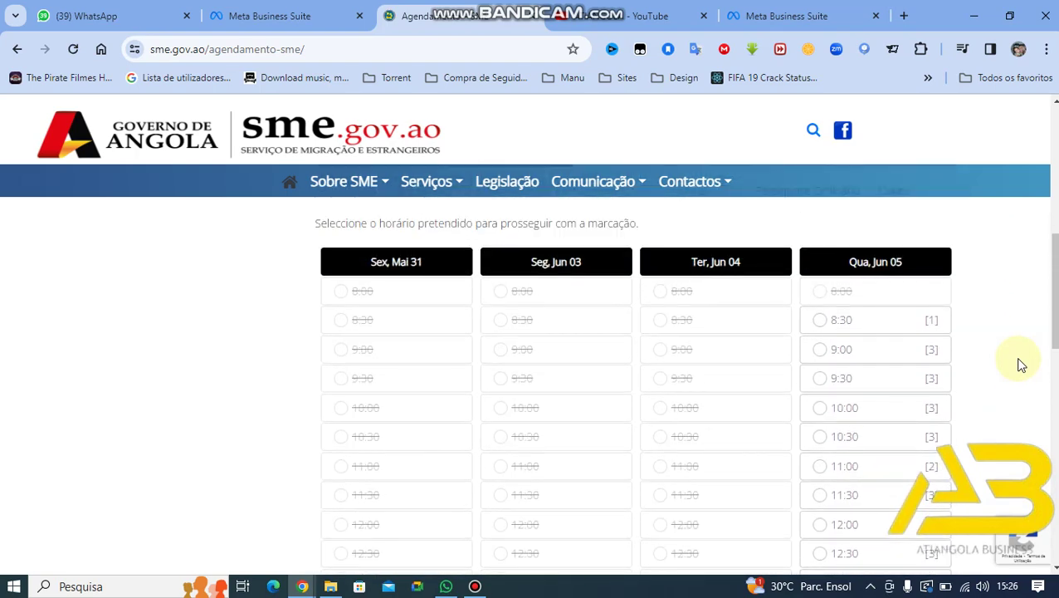
scroll(1021, 365, down, 1)
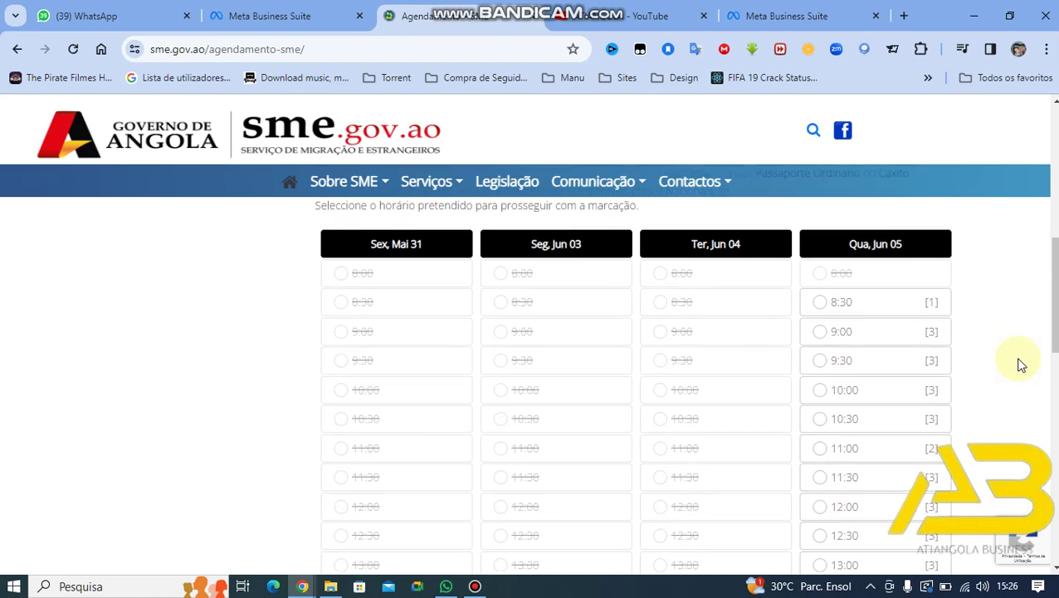
click(821, 302)
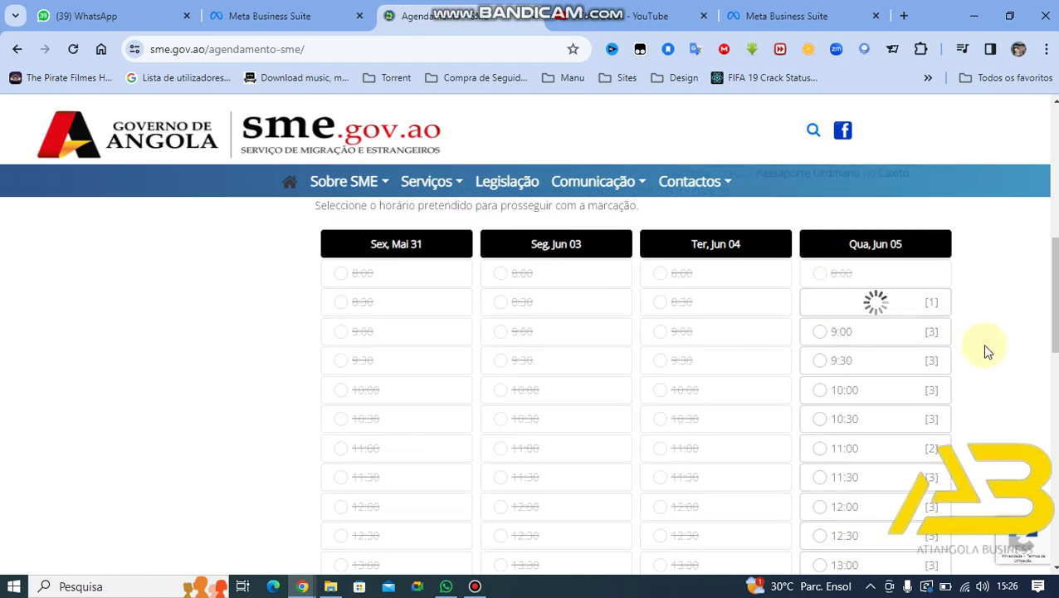
scroll(986, 349, down, 1)
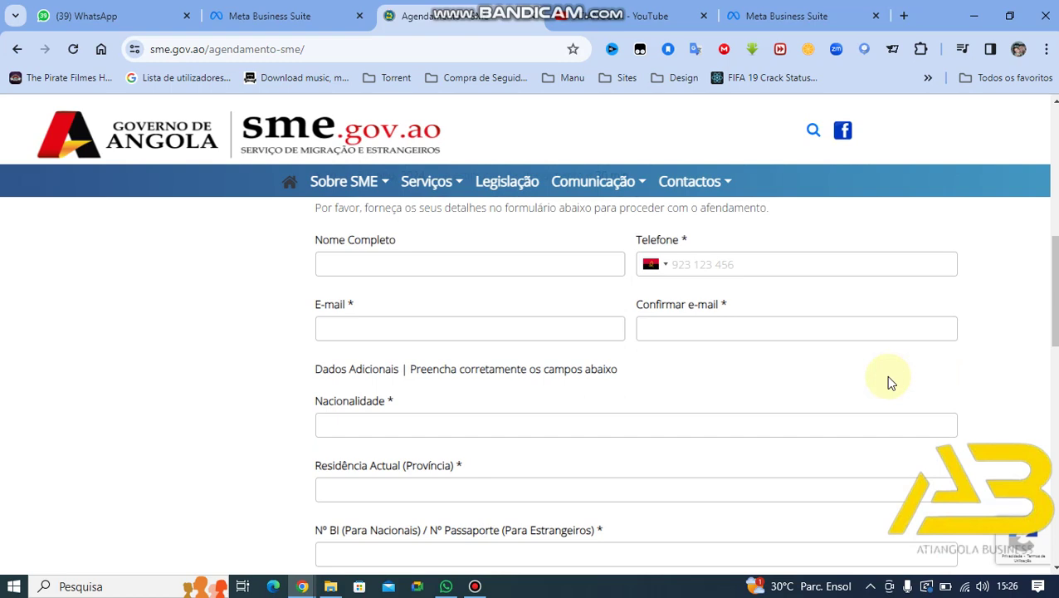
Step: Enter the phone prefix, then the e-mail address and its confirmation
click(706, 267)
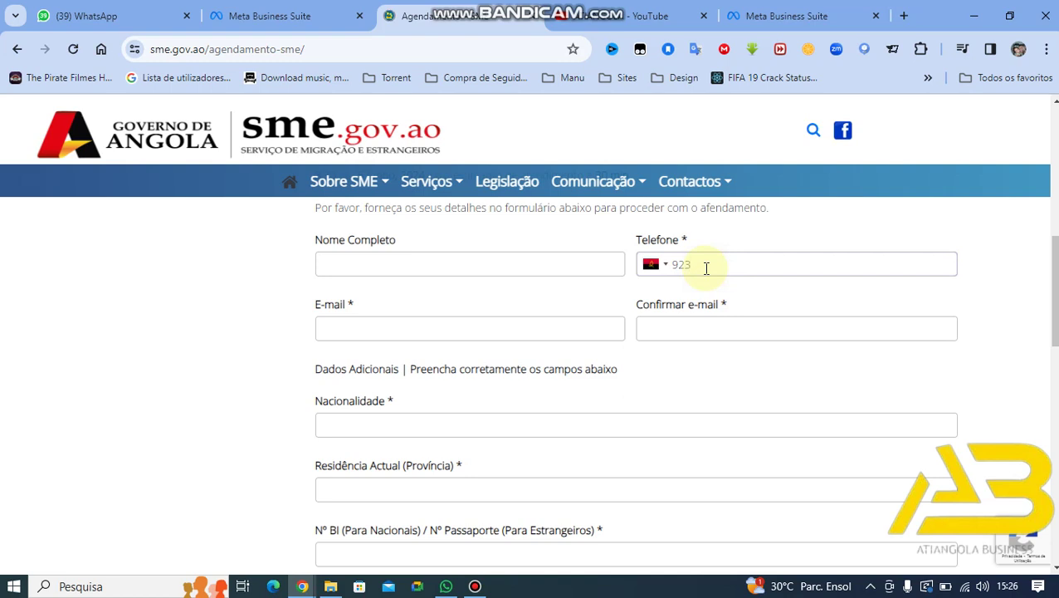
click(410, 326)
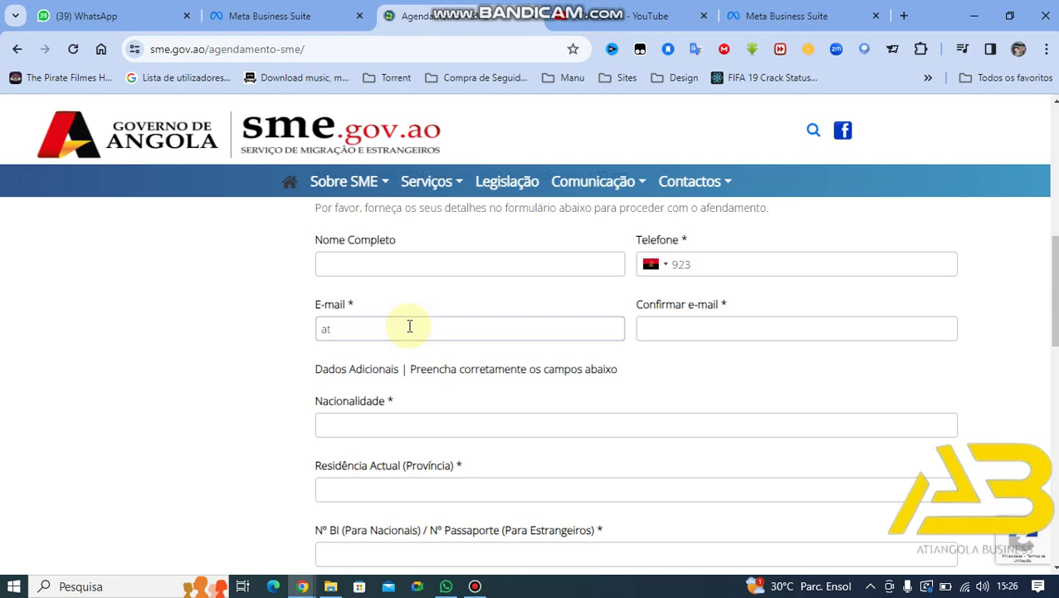
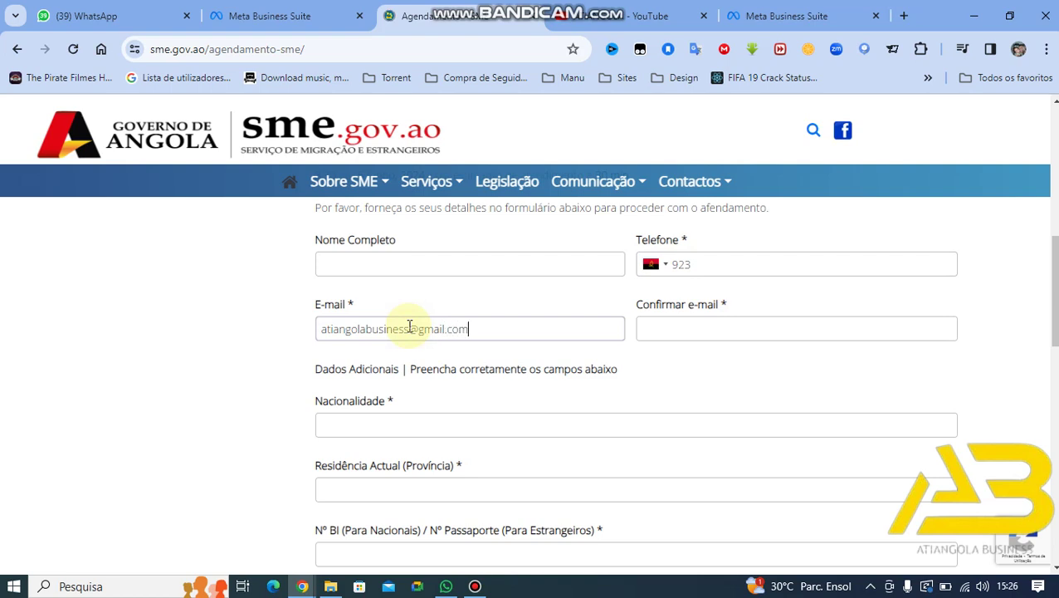
key(ctrl+a)
key(ctrl+c)
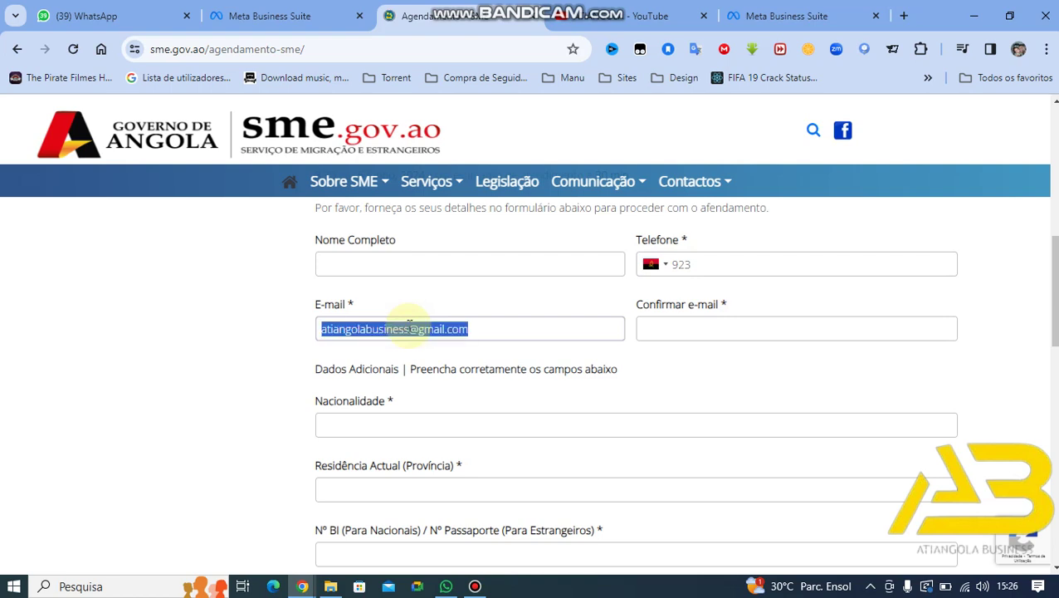
click(709, 337)
key(ctrl+v)
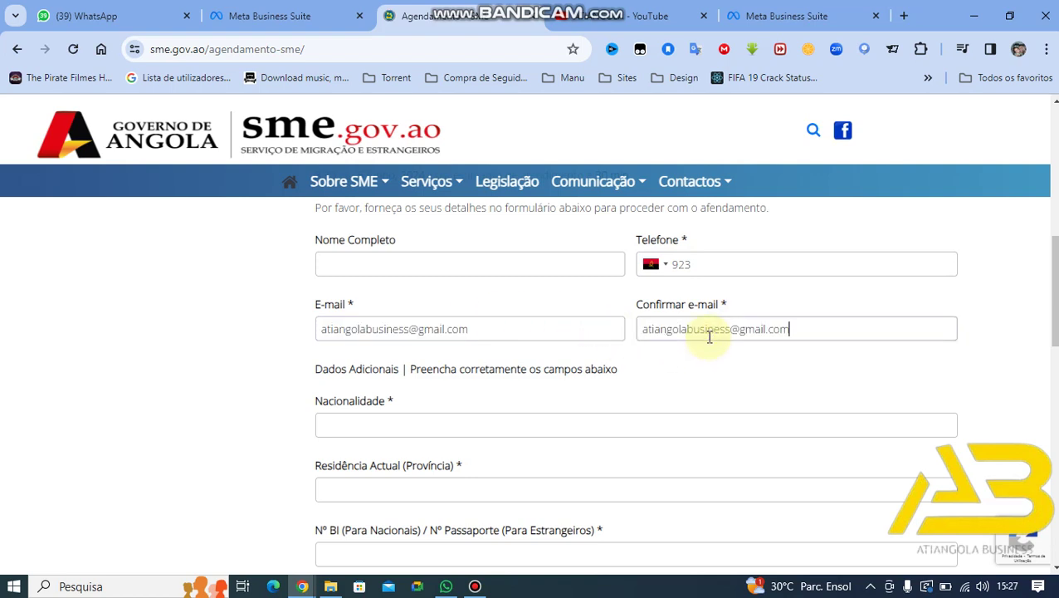
Step: Fill nationality 'Angolans', residence province Luanda and the identity card number
click(448, 423)
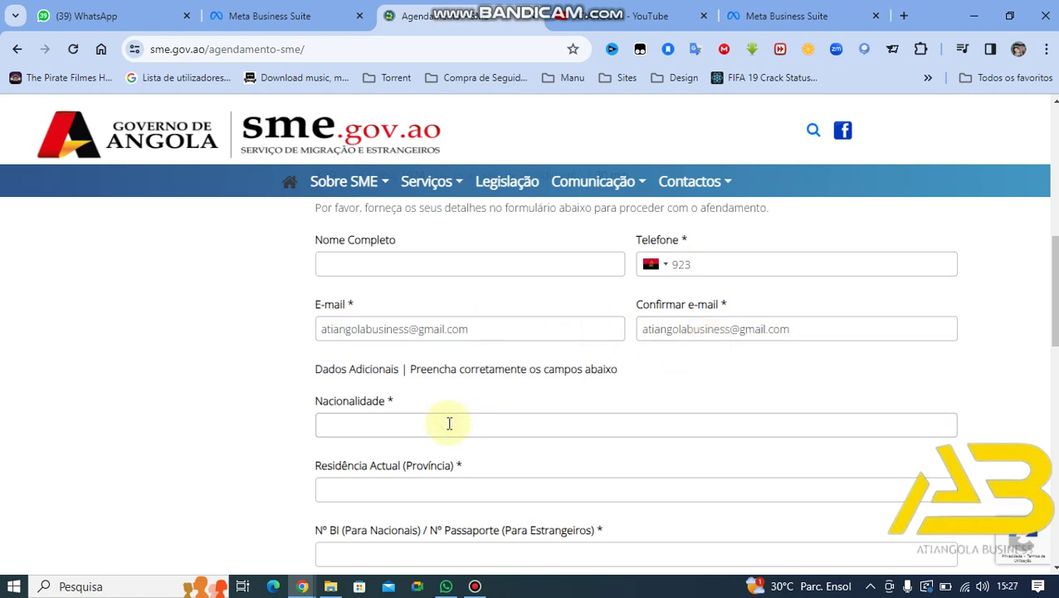
key(Caps_Lock)
text(A)
key(Caps_Lock)
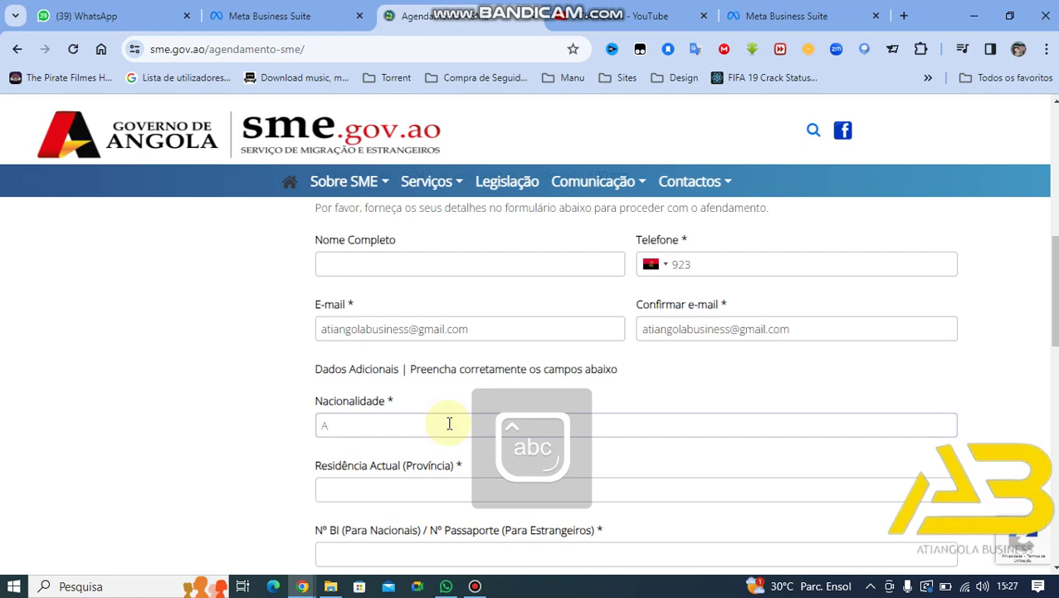
text(ngolans)
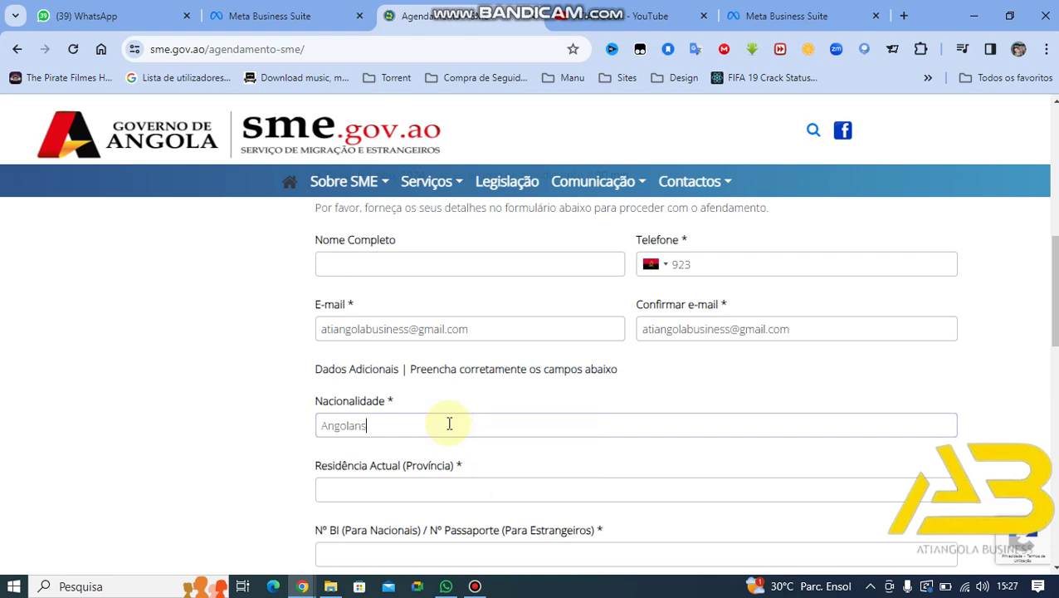
click(496, 495)
scroll(497, 495, down, 1)
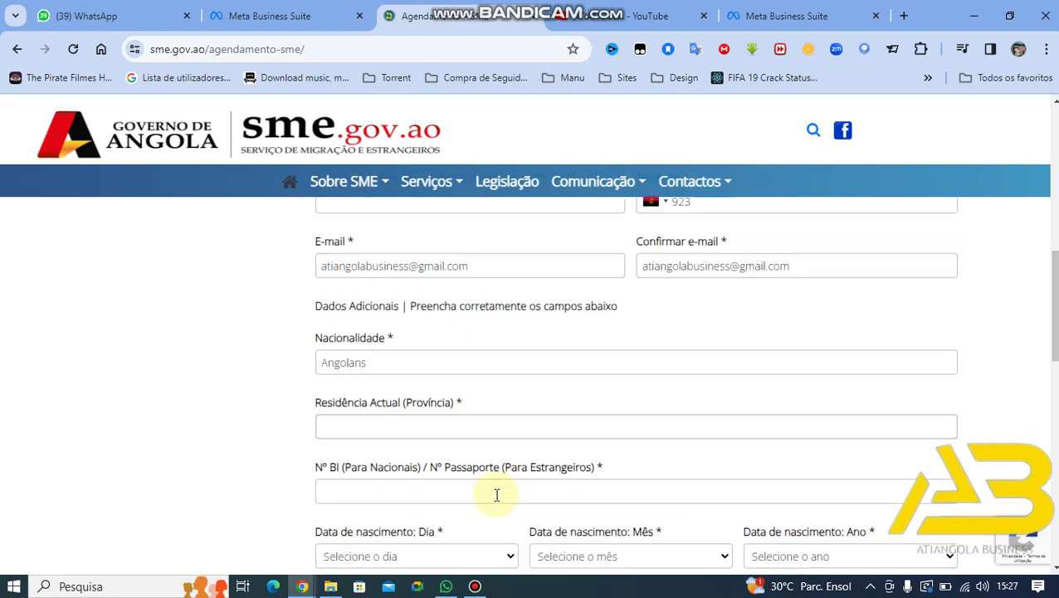
text(Lua)
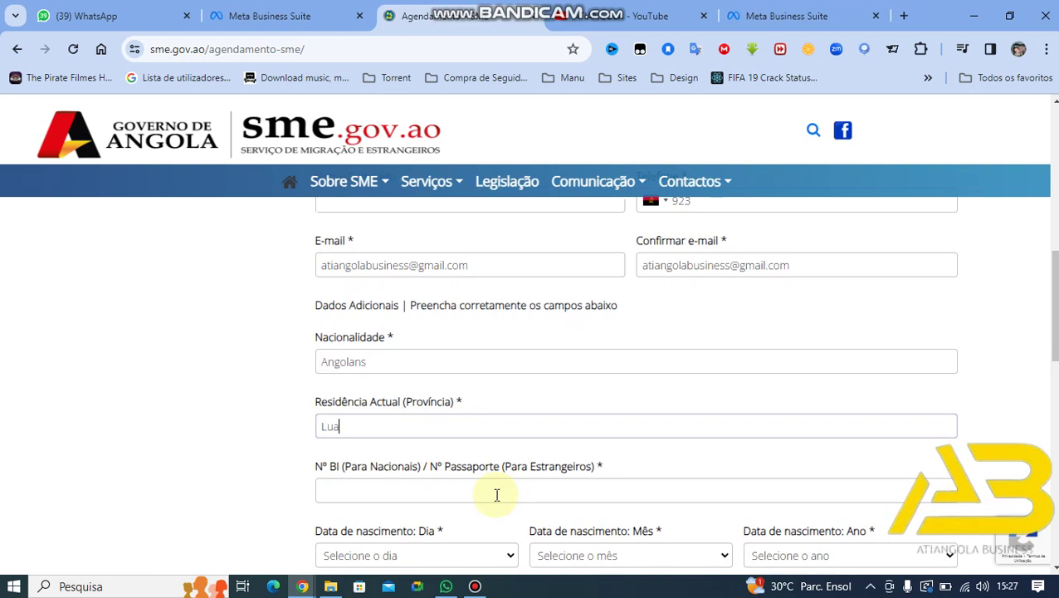
text(nda)
click(482, 495)
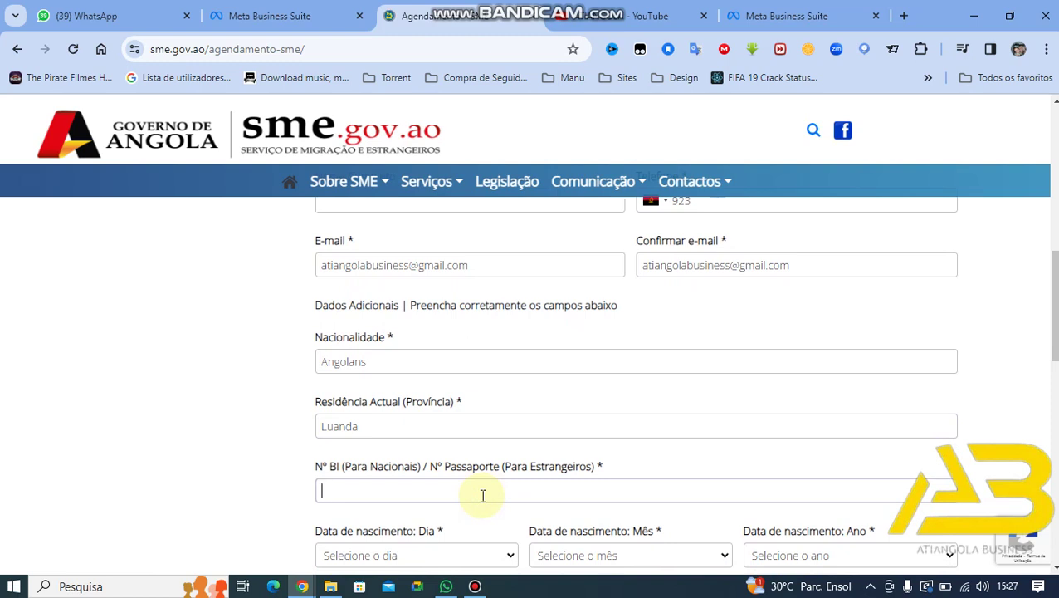
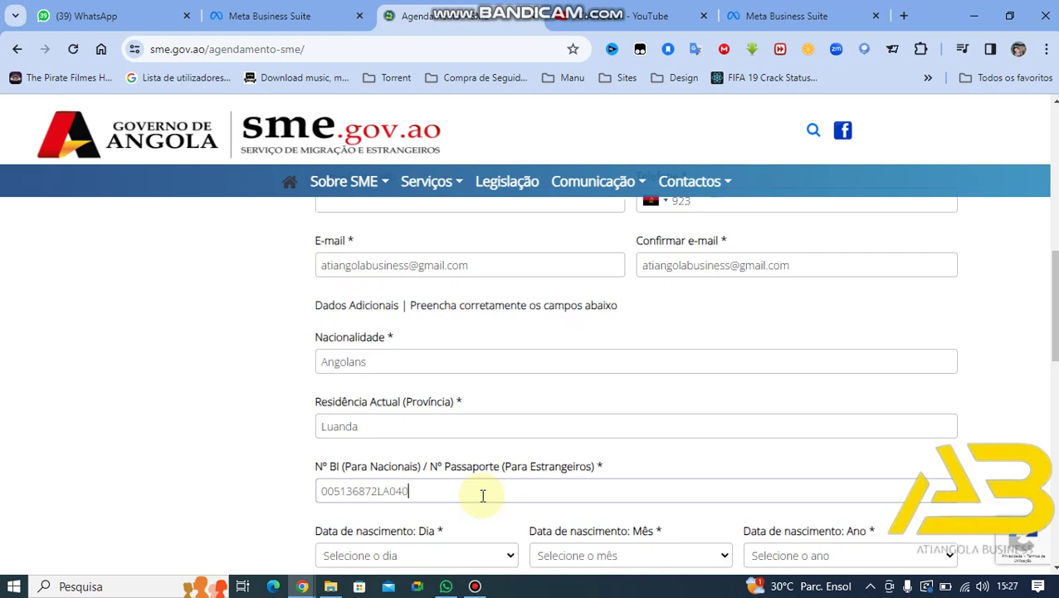
Step: Enter the applicant's full name in Nome Completo
scroll(480, 390, up, 2)
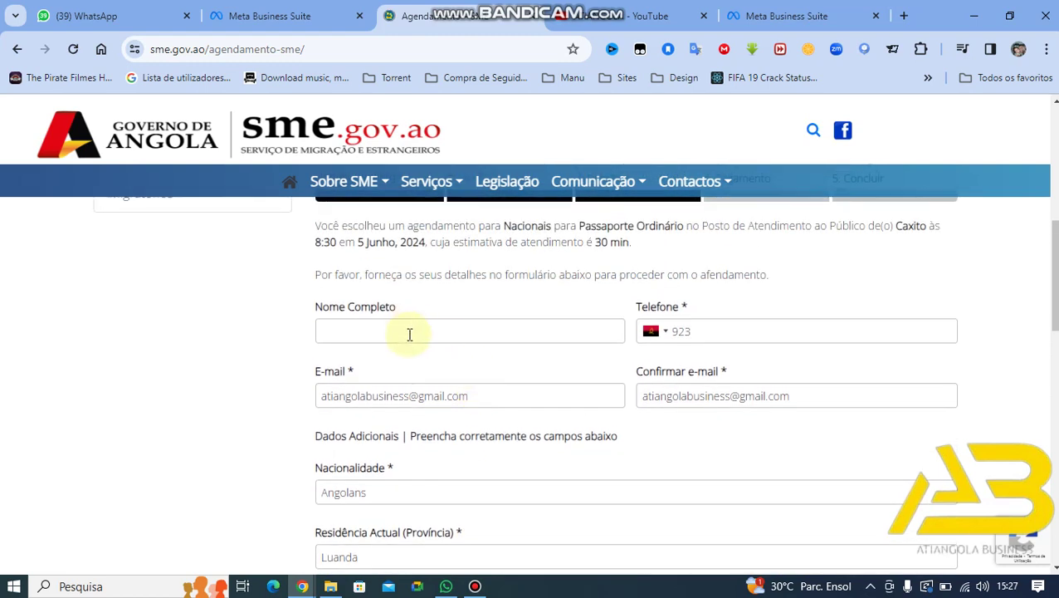
click(409, 334)
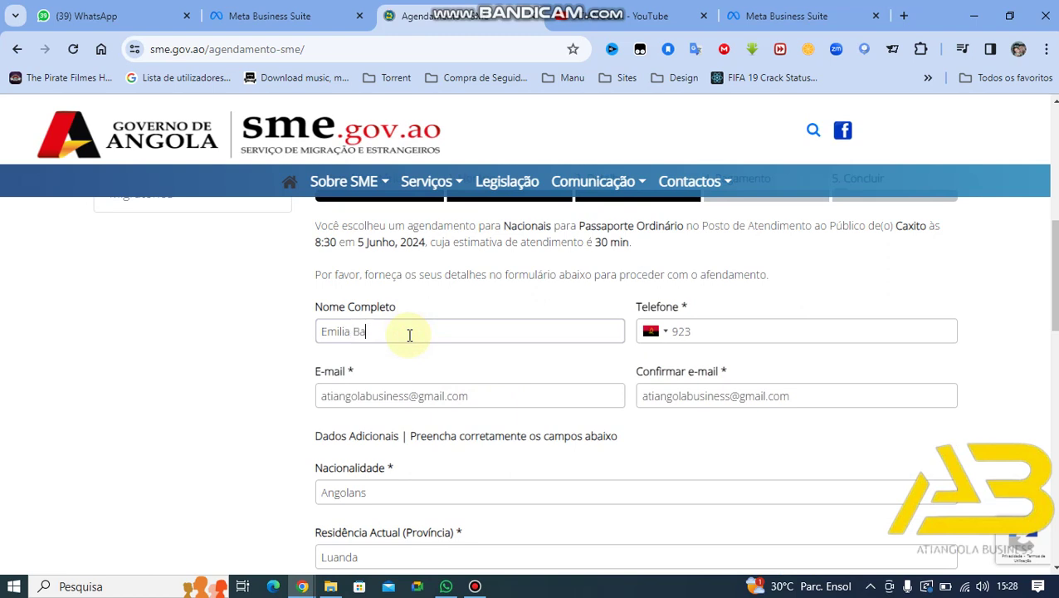
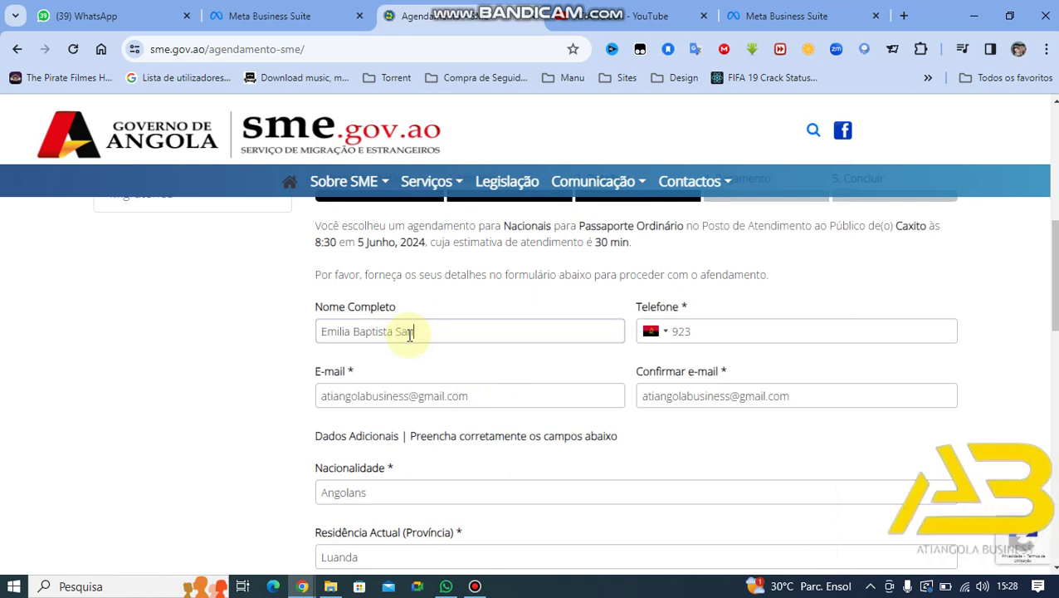
Step: Complete the phone number and correct the nationality to Angolana
click(708, 330)
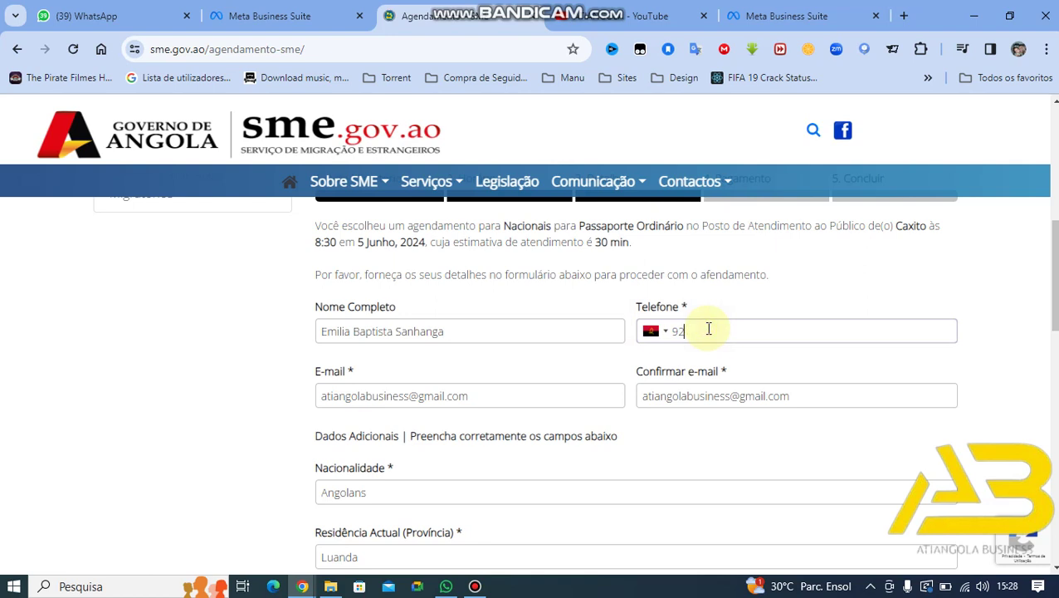
key(BackSpace)
scroll(708, 330, down, 3)
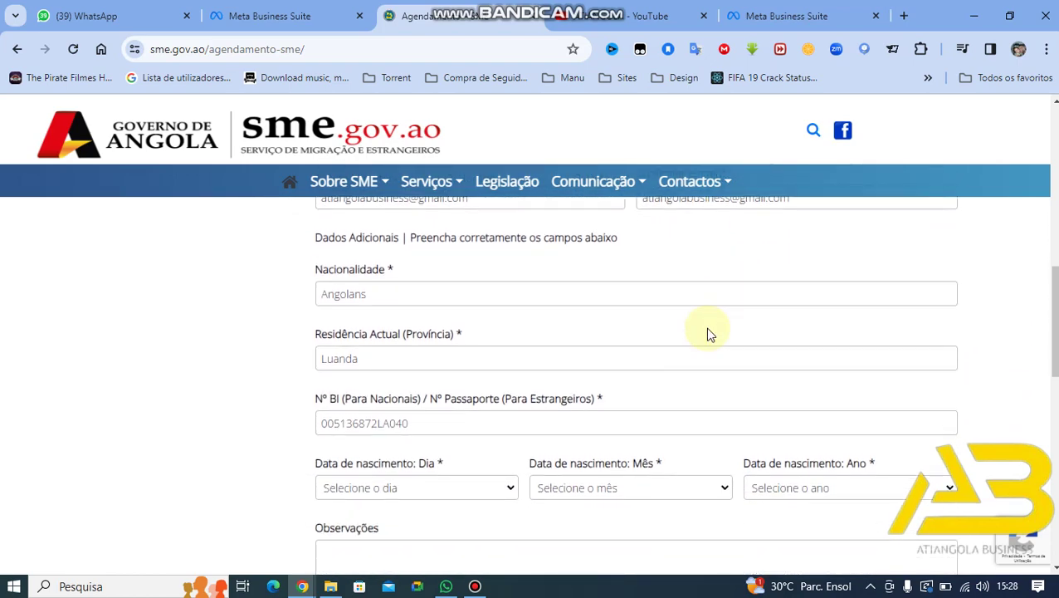
click(466, 299)
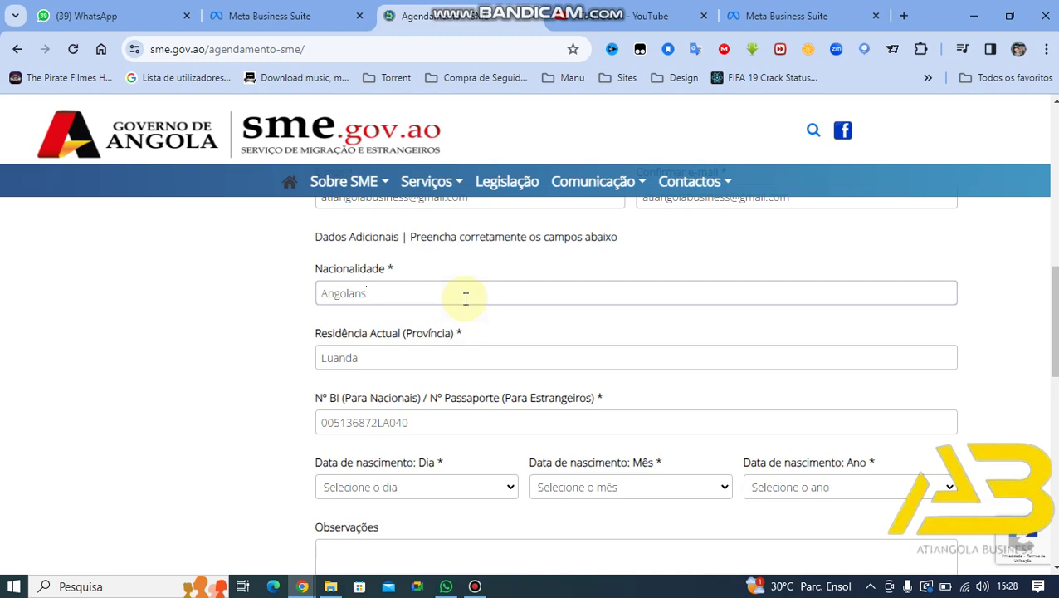
key(BackSpace)
text(a)
scroll(466, 299, down, 1)
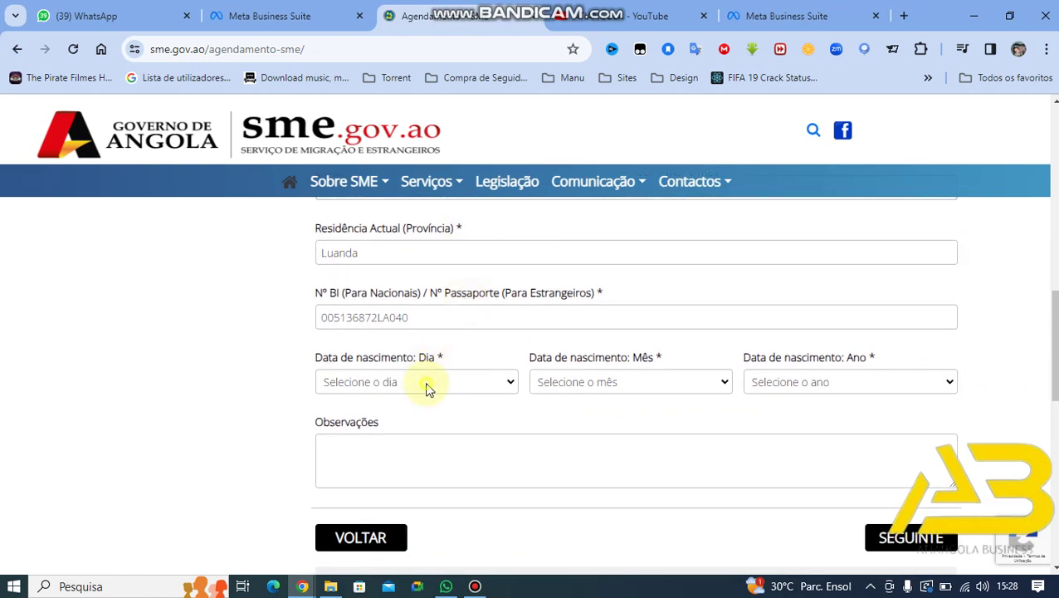
click(426, 384)
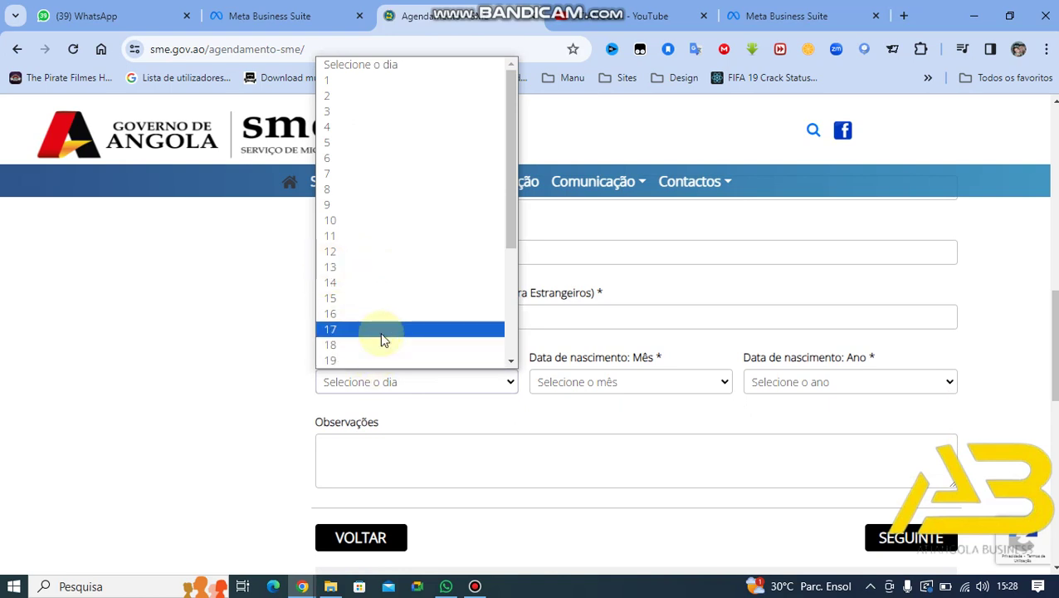
click(366, 112)
click(555, 382)
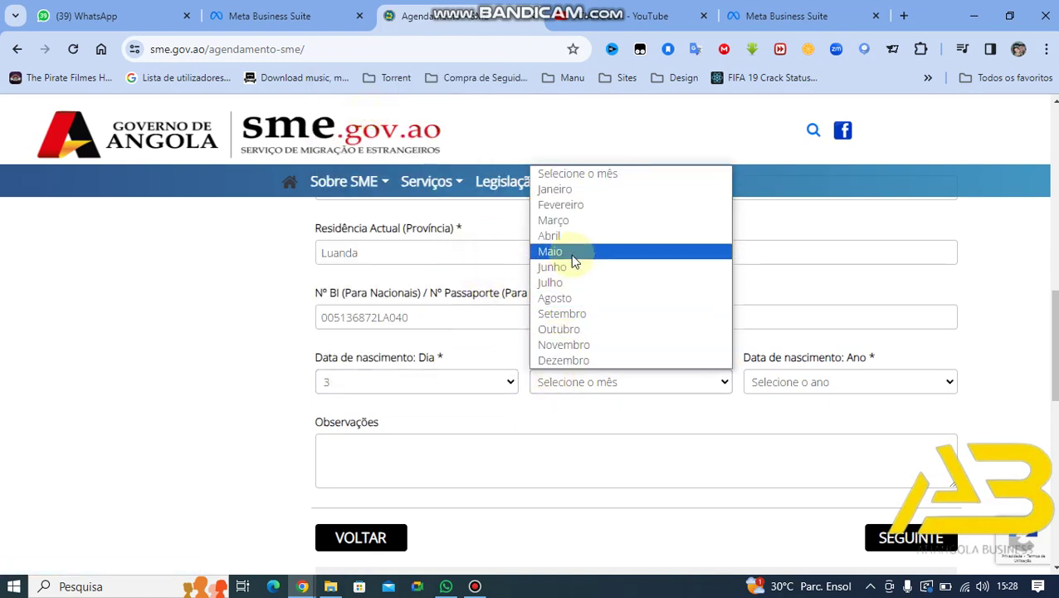
click(573, 283)
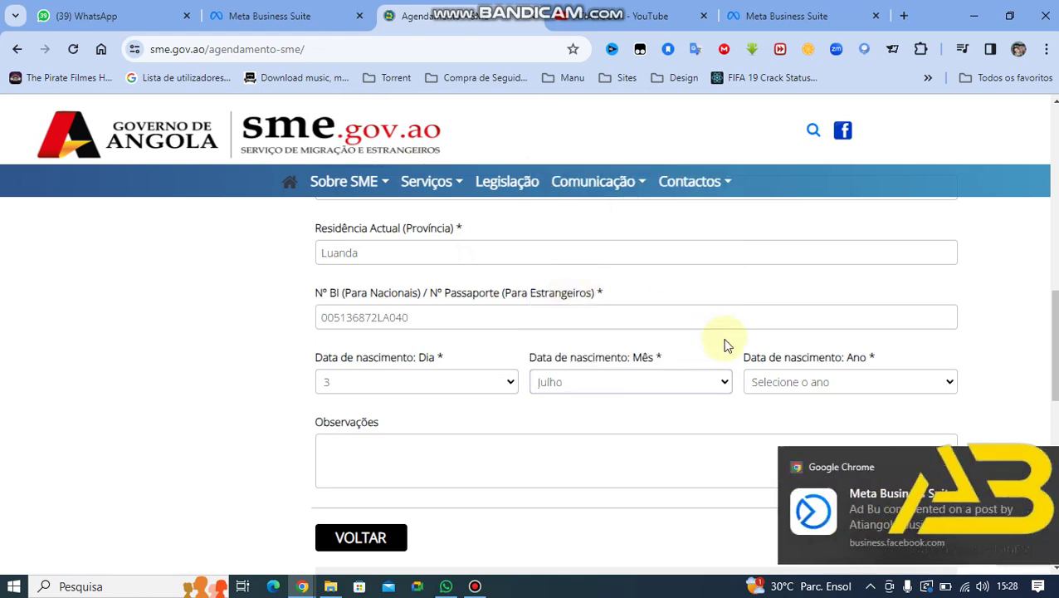
click(789, 386)
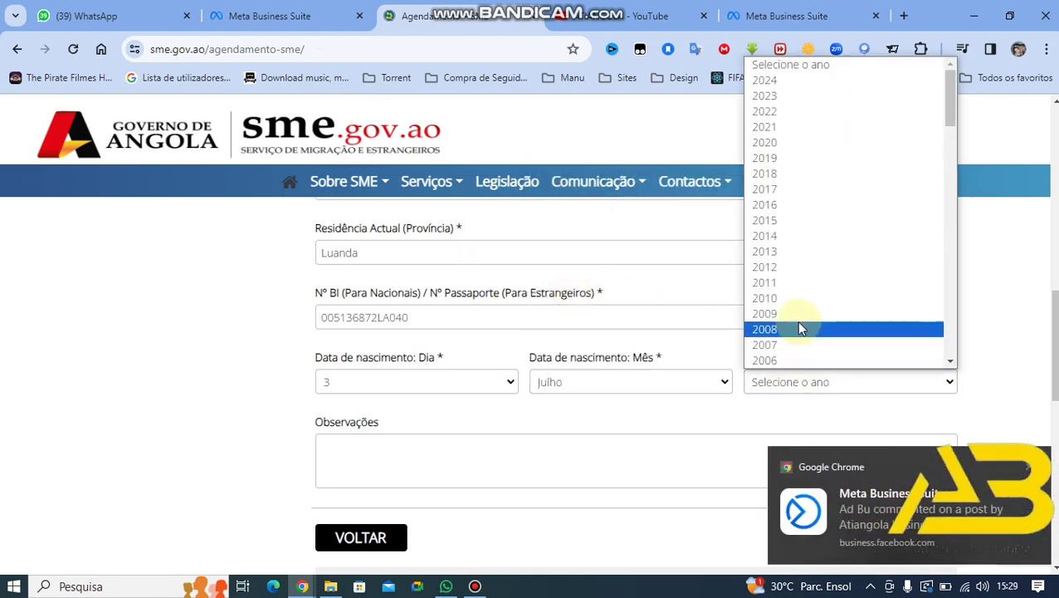
scroll(783, 230, down, 3)
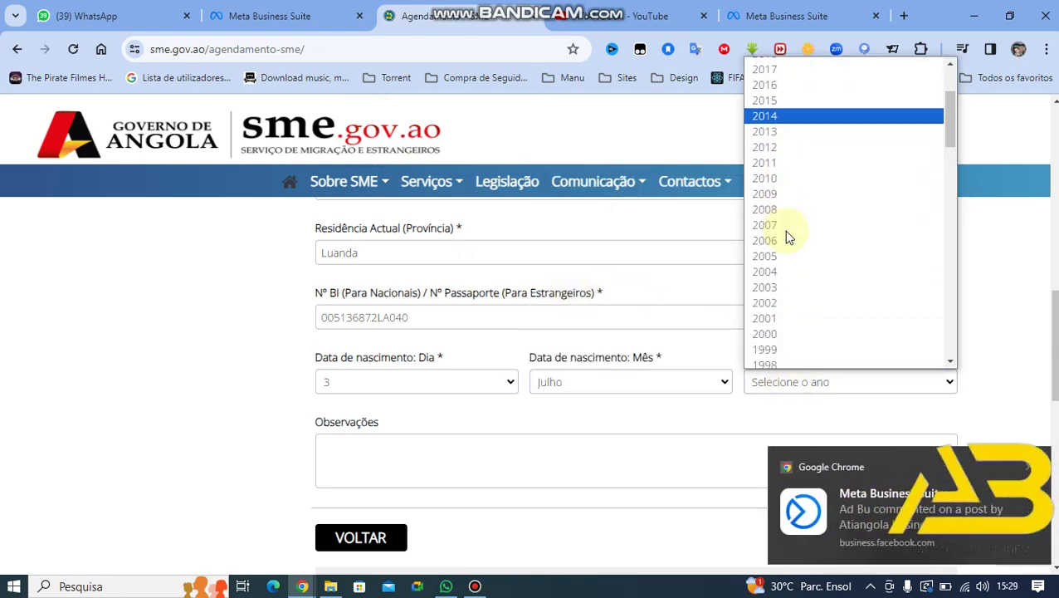
scroll(783, 230, down, 1)
scroll(786, 330, down, 1)
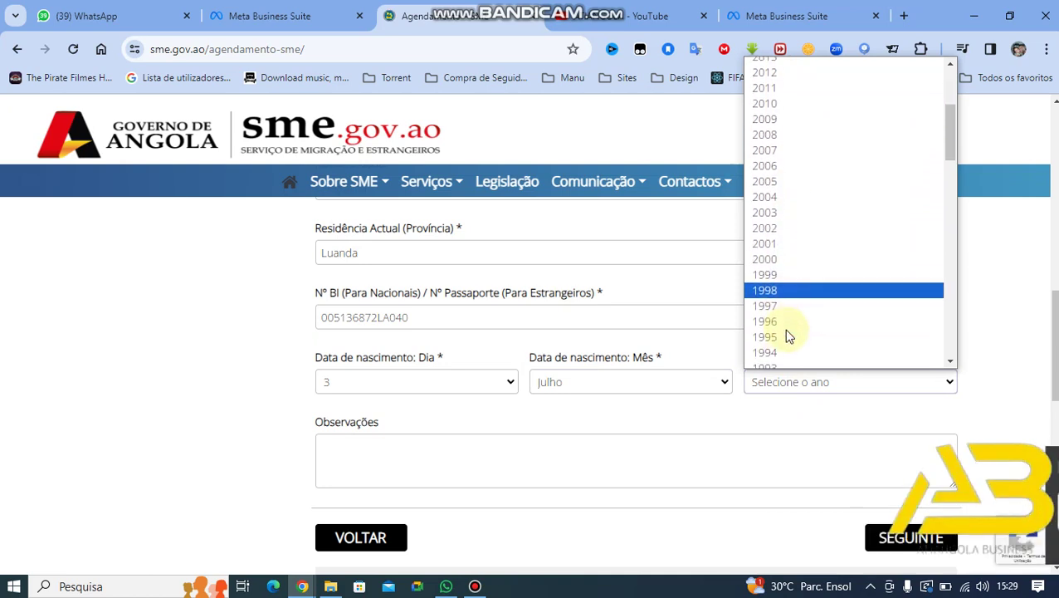
scroll(787, 337, down, 1)
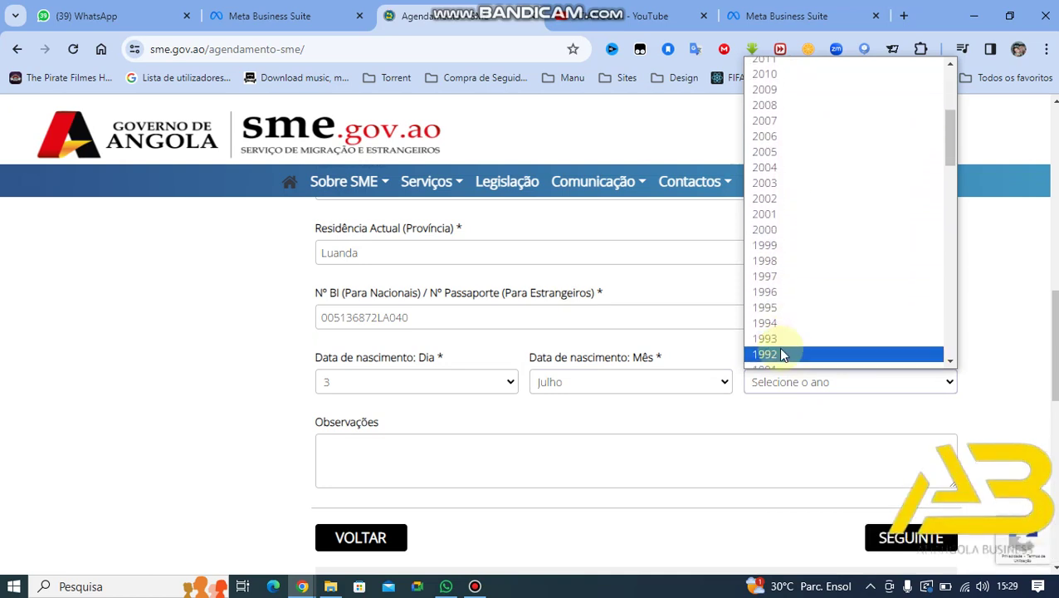
click(778, 354)
Step: Type 'Emissão de passaporte Ordinario' in the Observações field
scroll(739, 416, down, 2)
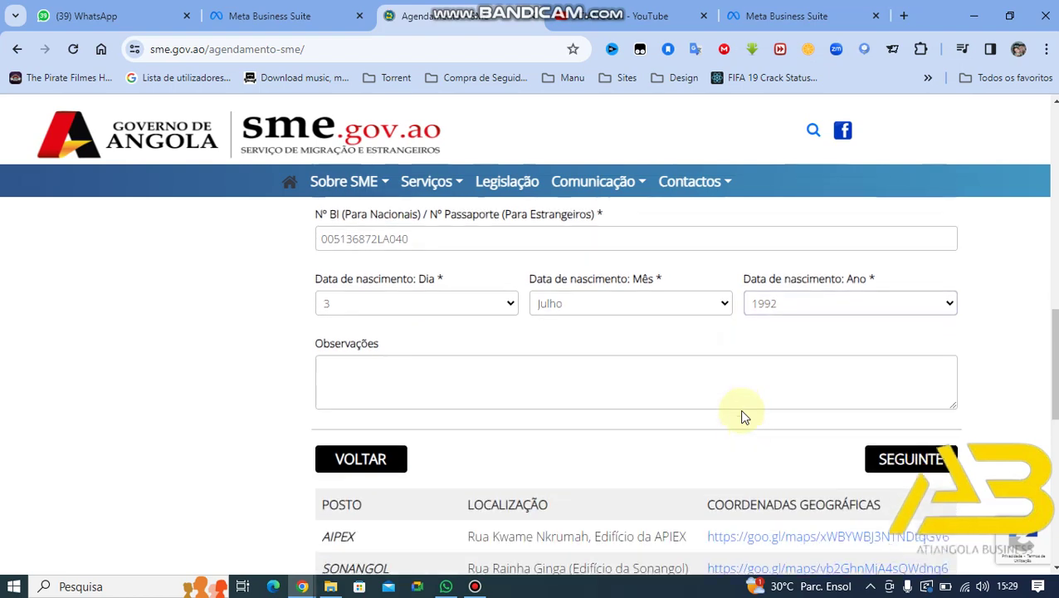
click(684, 381)
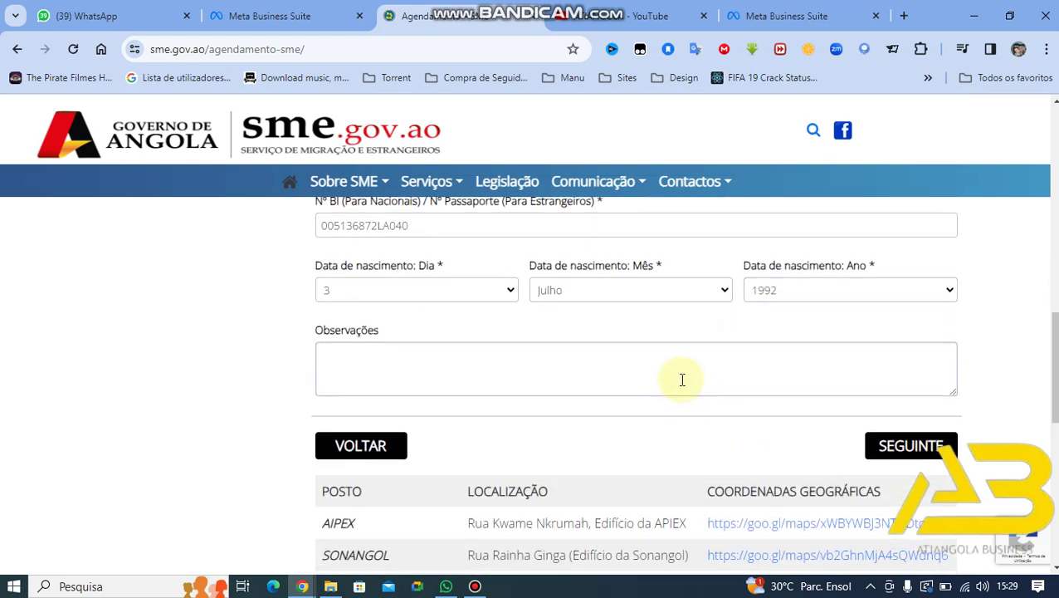
text(Emissão de passa)
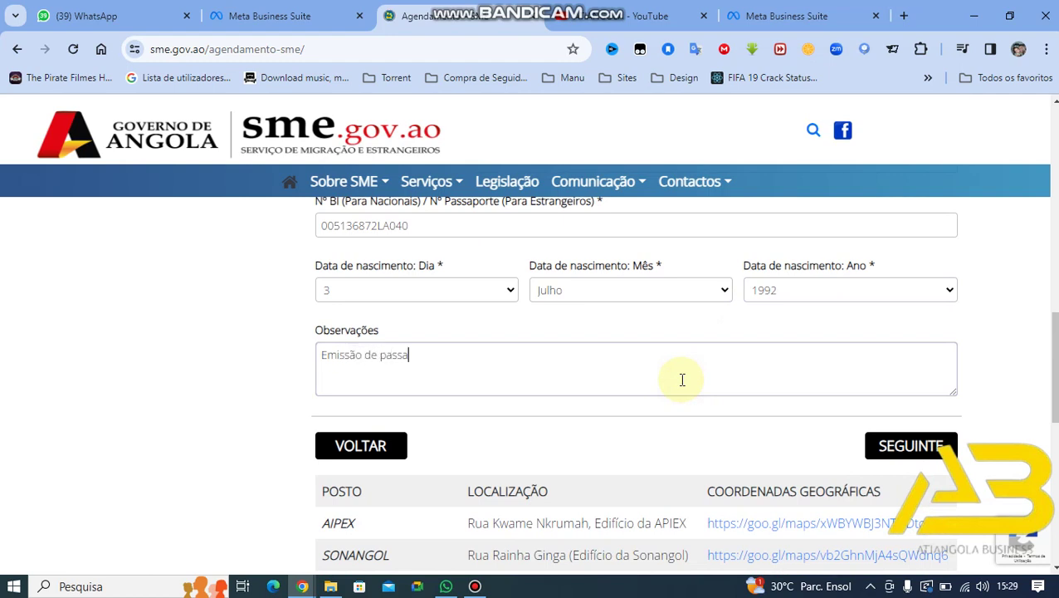
text(porte Ordinario)
Step: Review the details form and submit it, reaching Pagamento with 'Pago no local'
scroll(807, 366, up, 3)
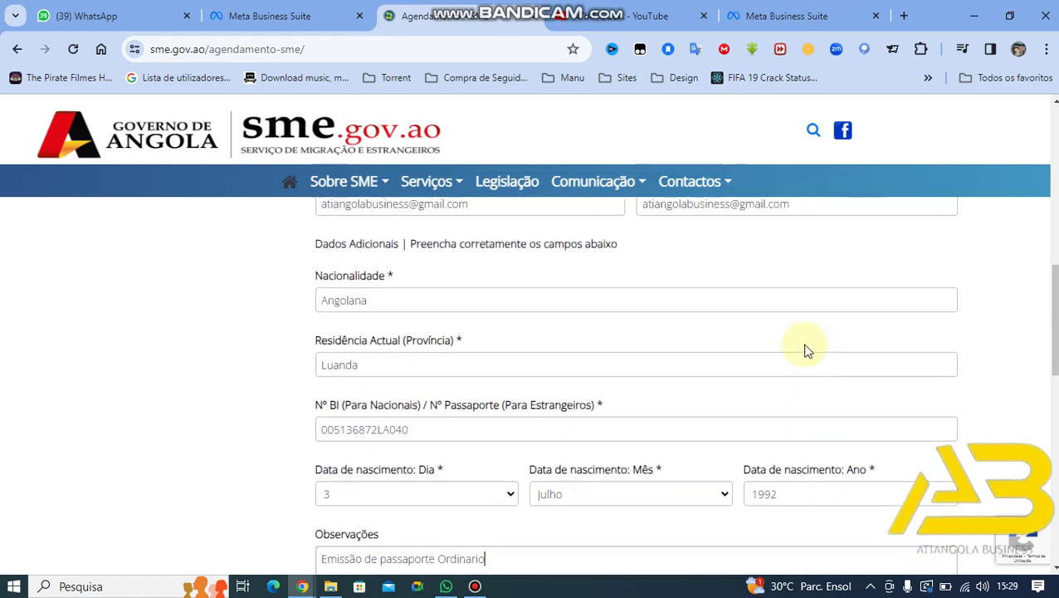
scroll(807, 350, up, 2)
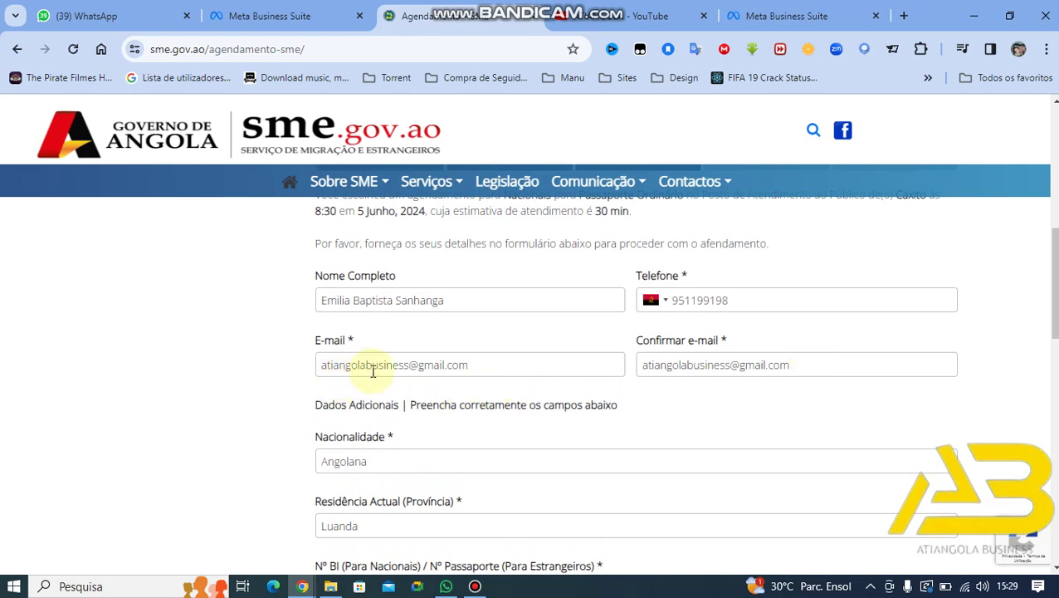
scroll(373, 371, down, 3)
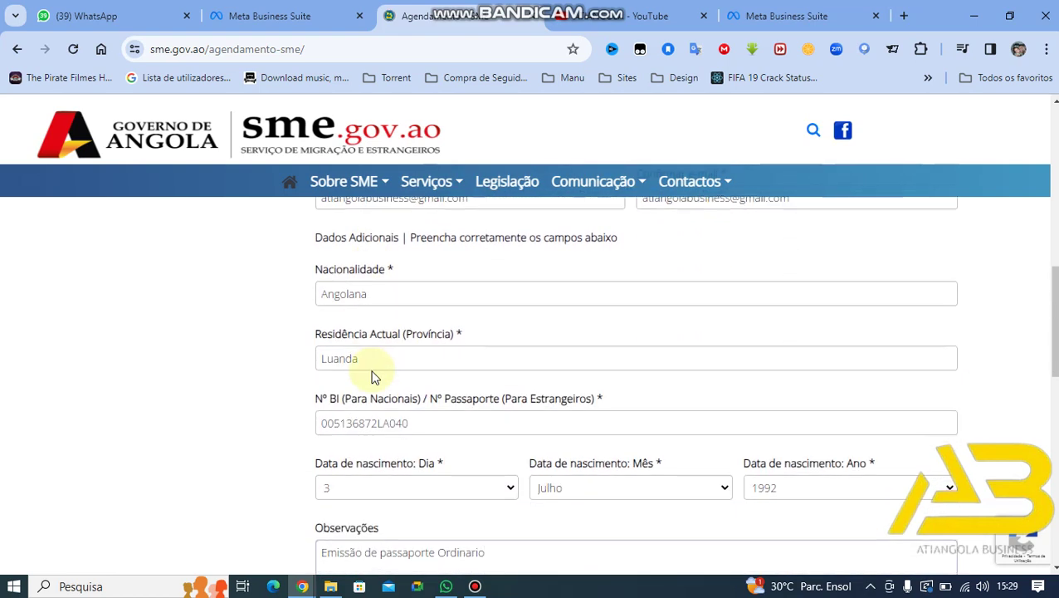
scroll(373, 371, down, 2)
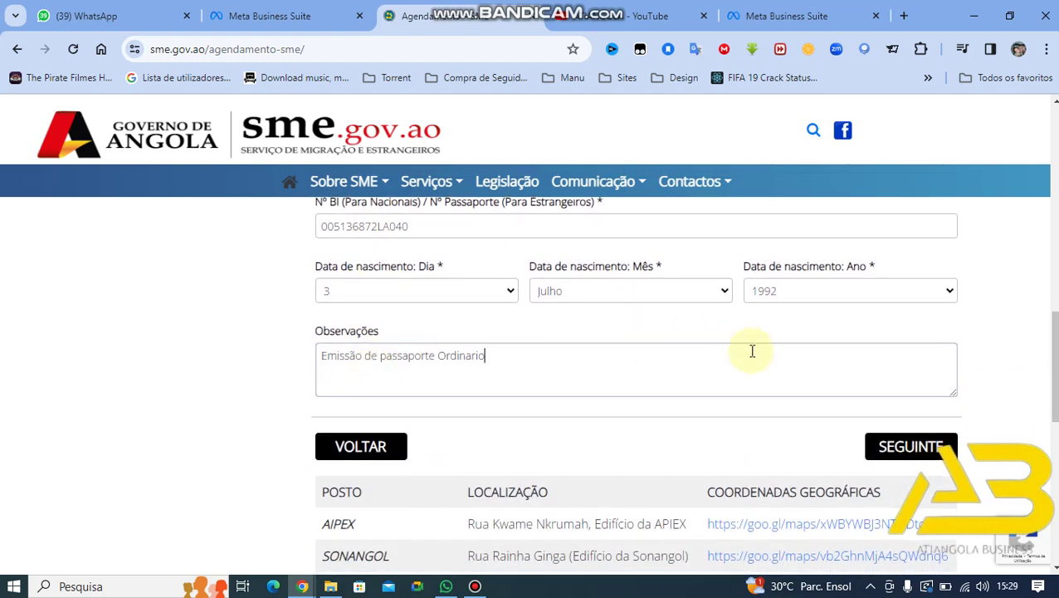
click(896, 447)
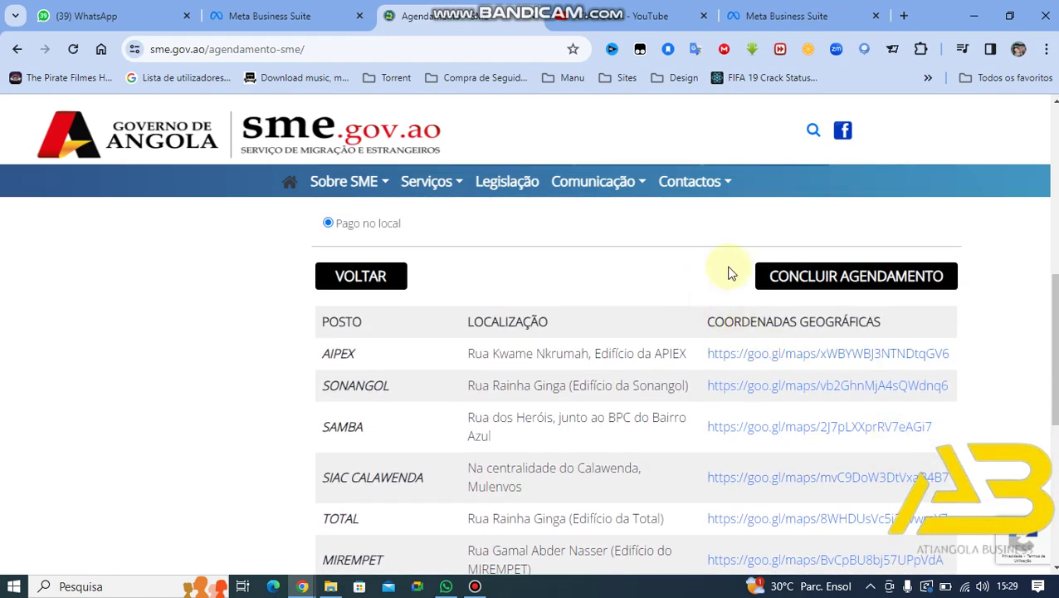
scroll(733, 272, up, 2)
scroll(735, 271, up, 1)
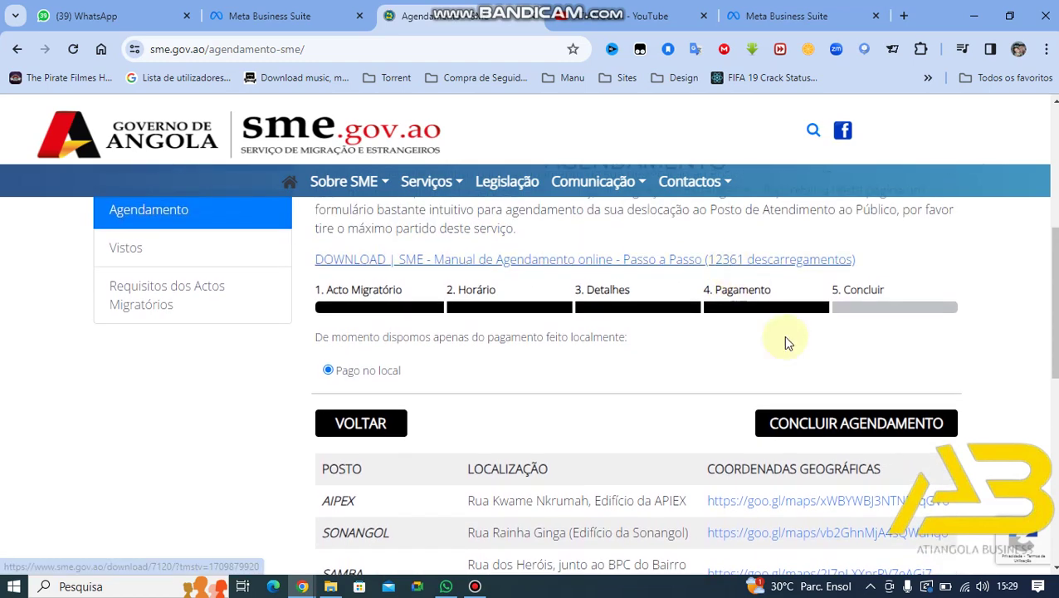
Step: Confirm the booking with CONCLUIR AGENDAMENTO
click(826, 425)
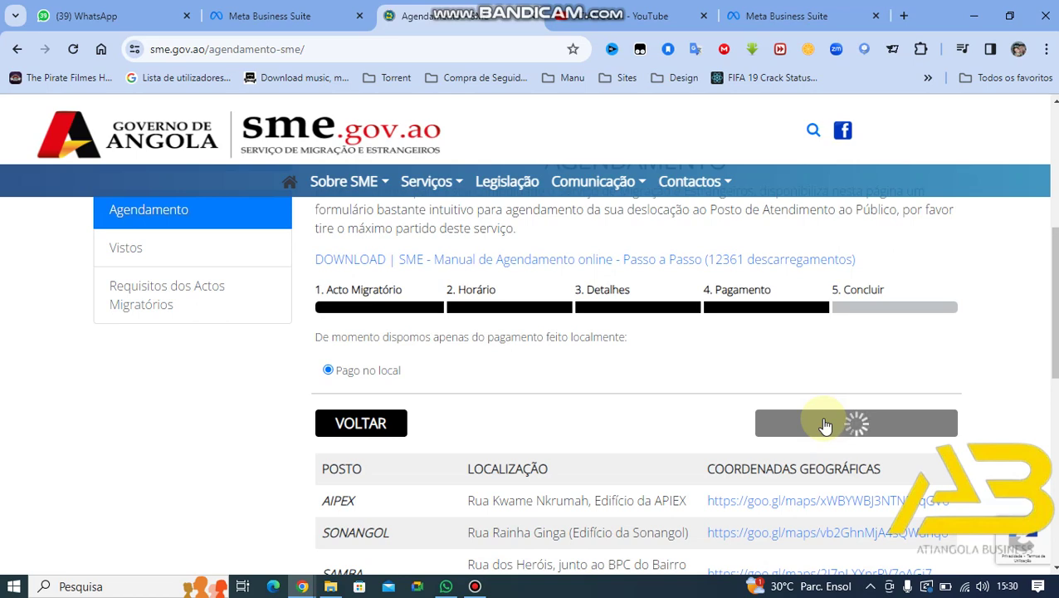
Step: Request the appointment receipt via BAIXAR COMPROVATIVO on the QR confirmation page
click(475, 586)
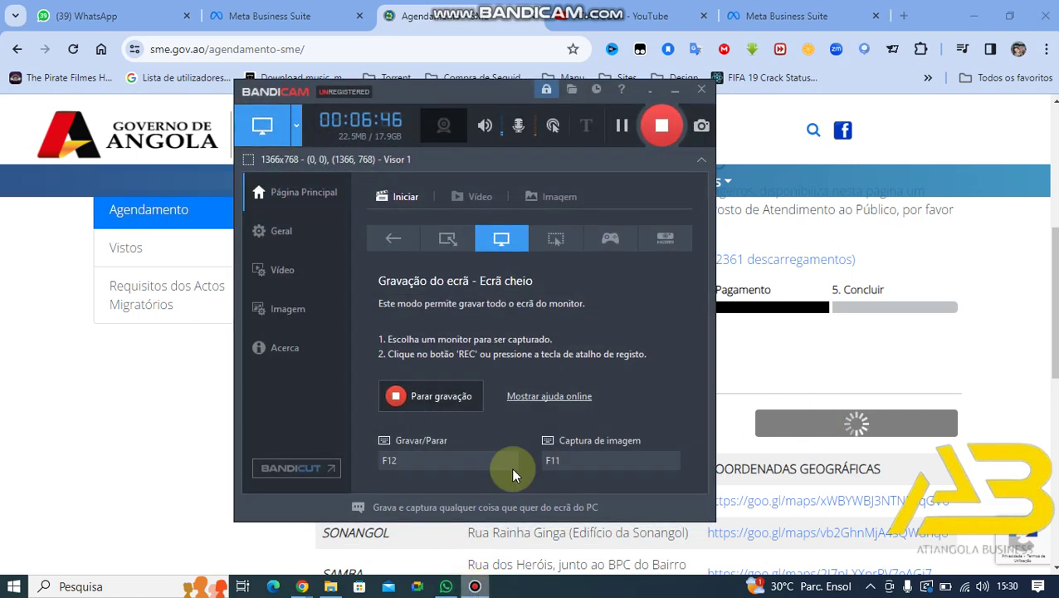
click(676, 90)
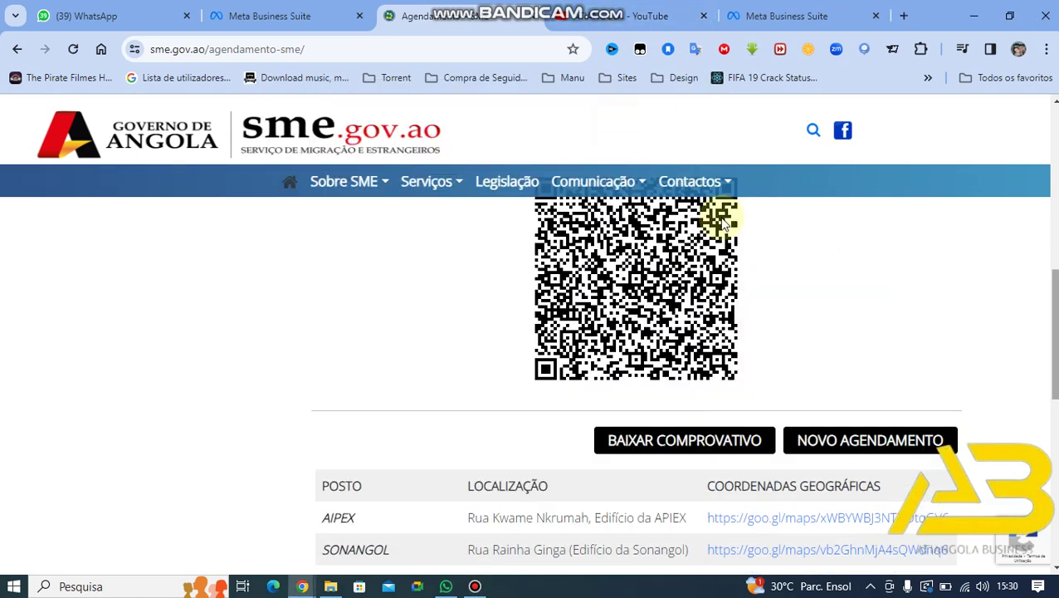
click(475, 587)
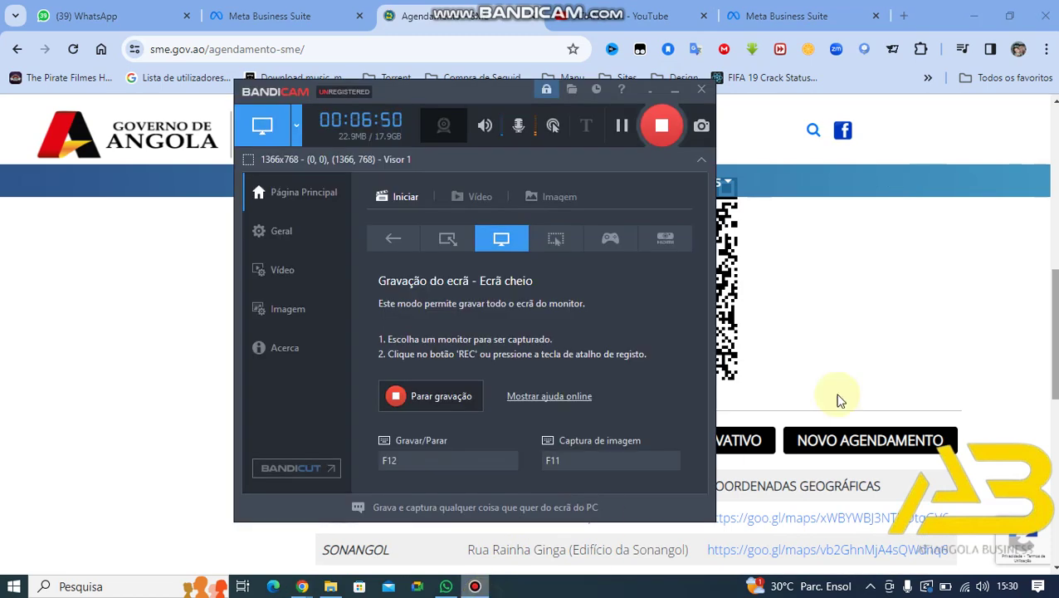
click(1043, 287)
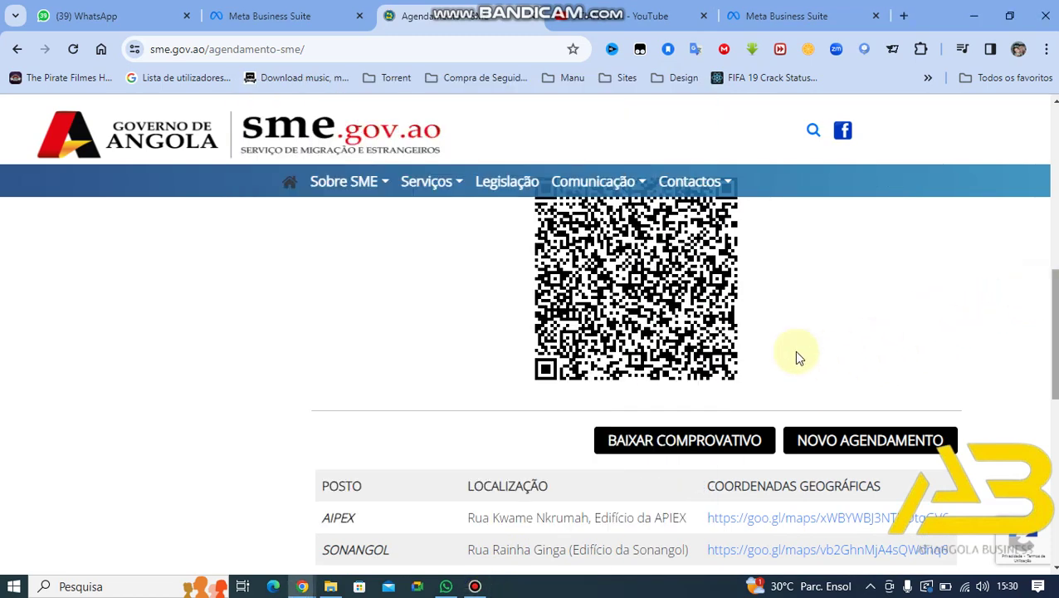
click(727, 449)
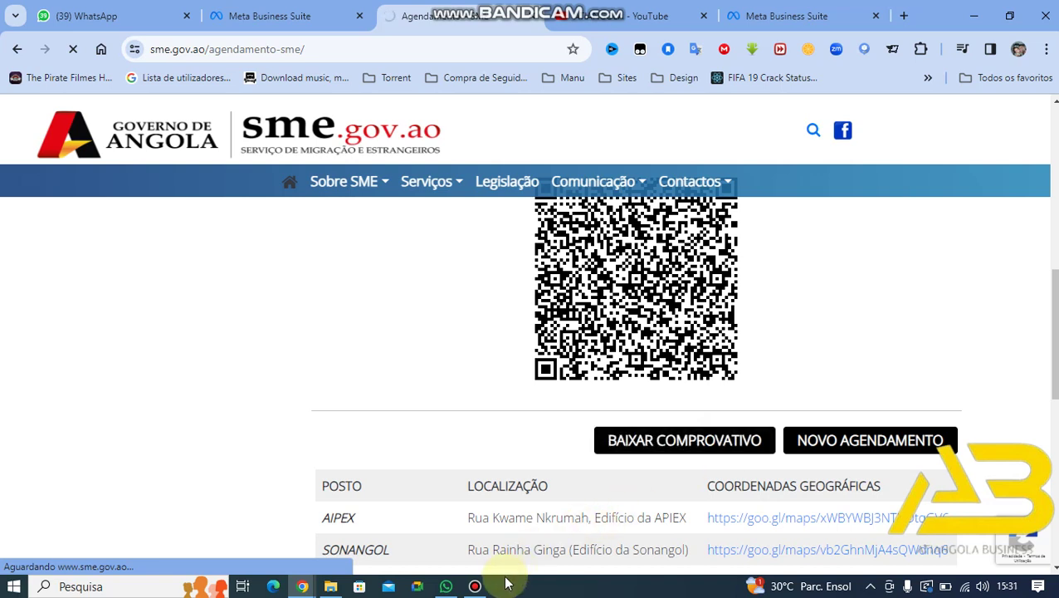
click(475, 586)
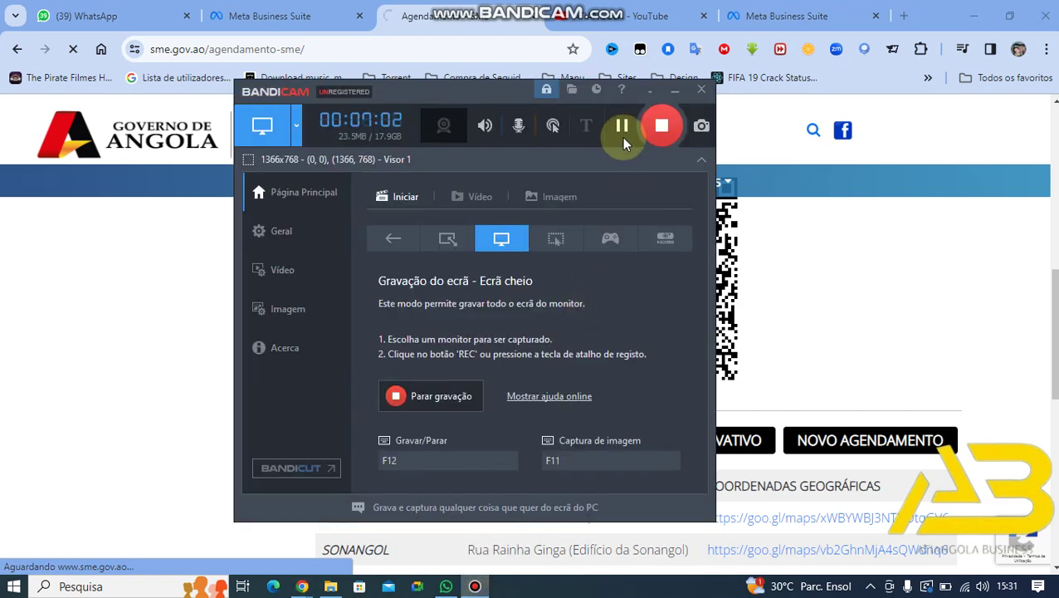
click(622, 125)
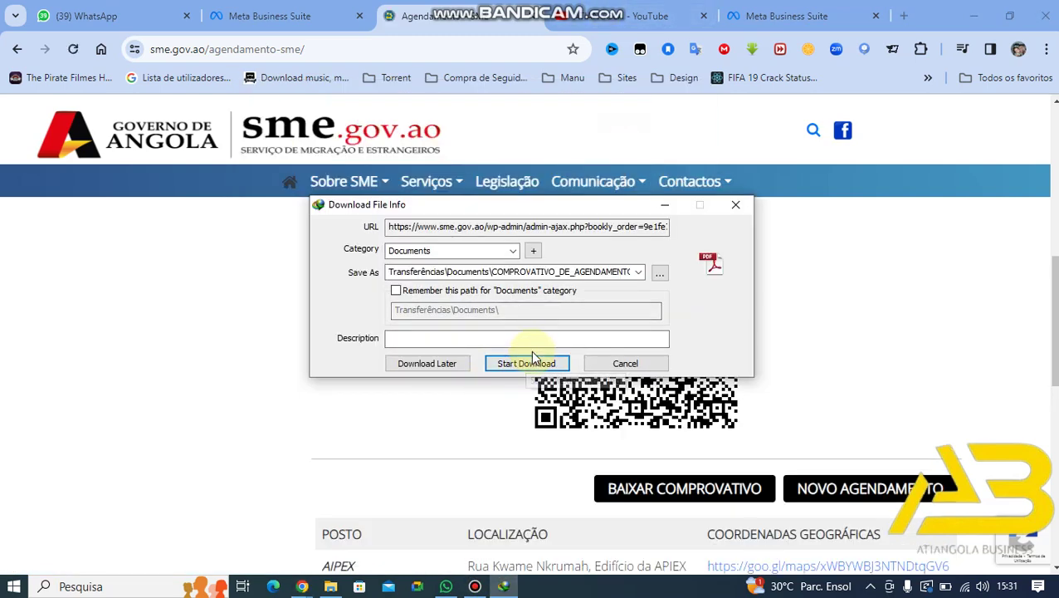
click(526, 363)
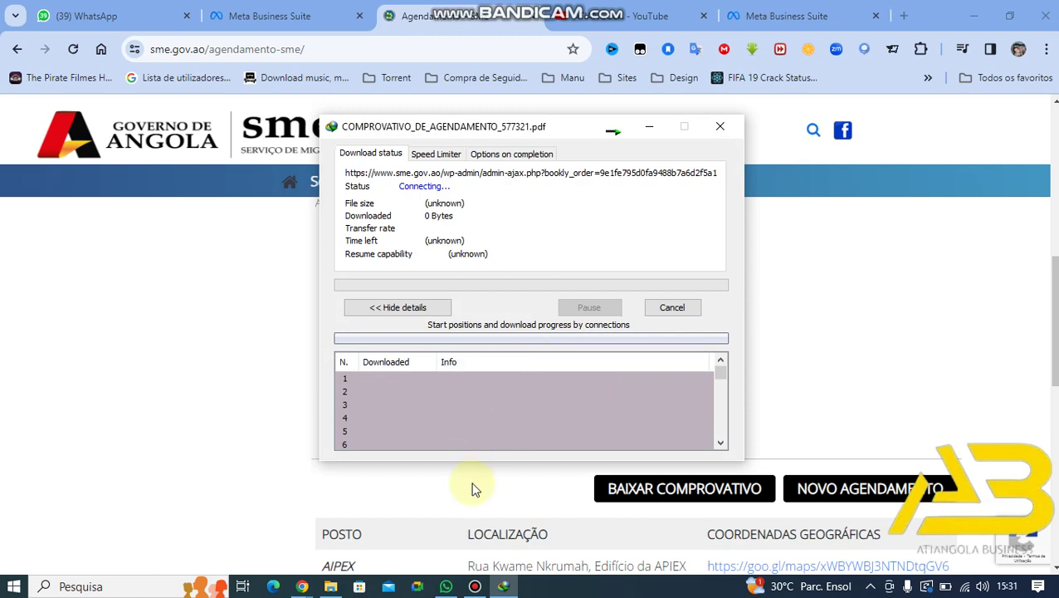
click(475, 588)
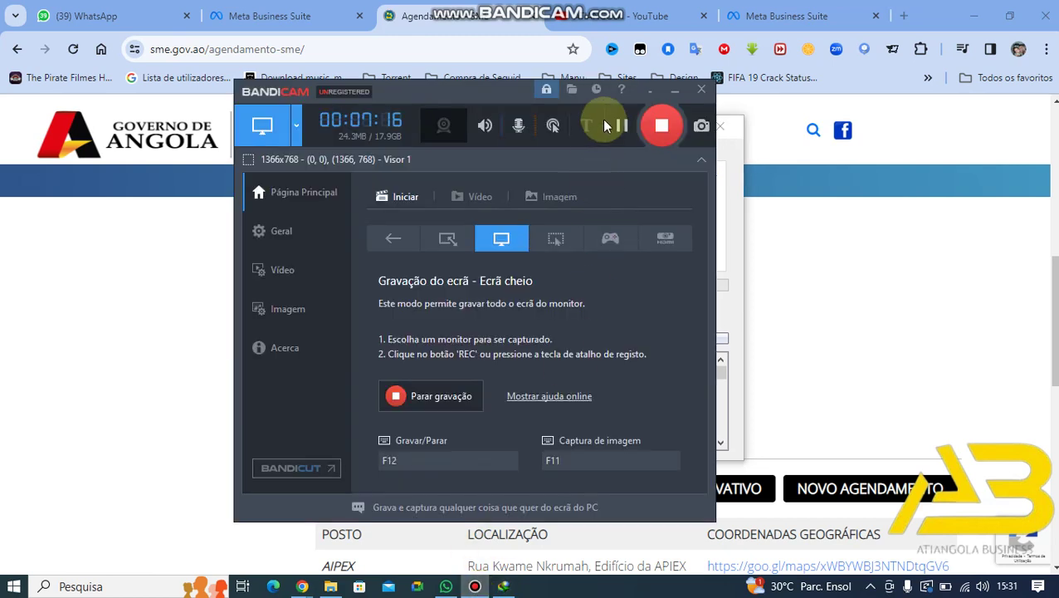
click(675, 90)
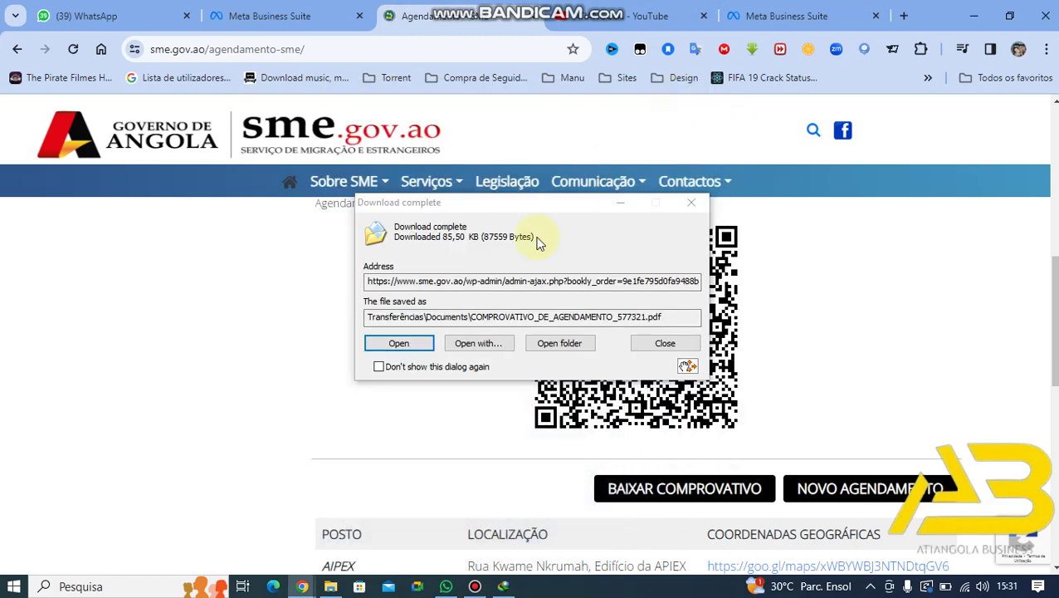
click(399, 343)
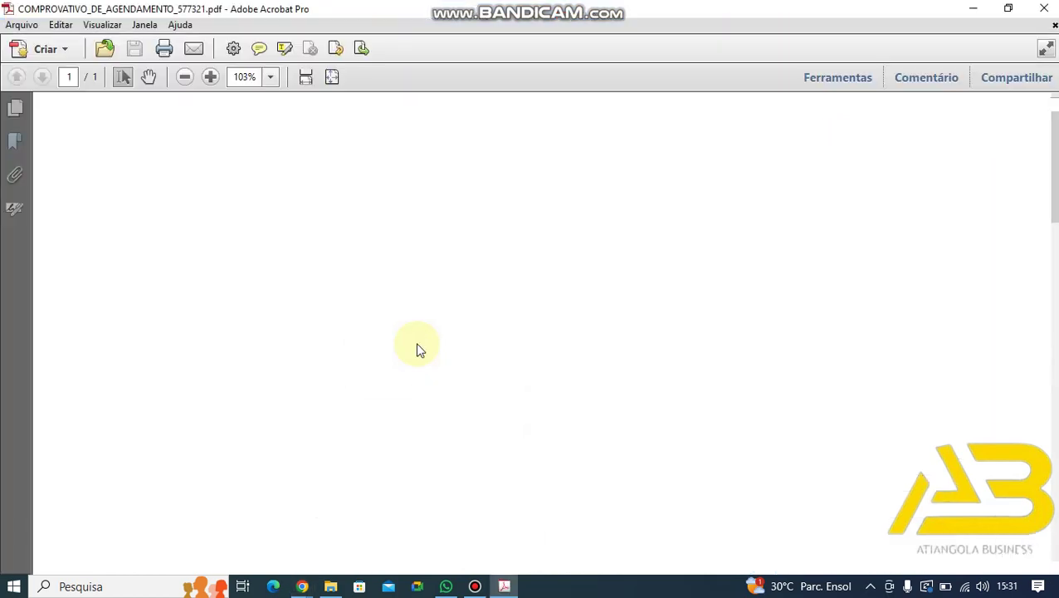
Step: Decline sharing usage data with Adobe ('Não, obrigado') and dismiss the thank-you message
scroll(417, 342, down, 1)
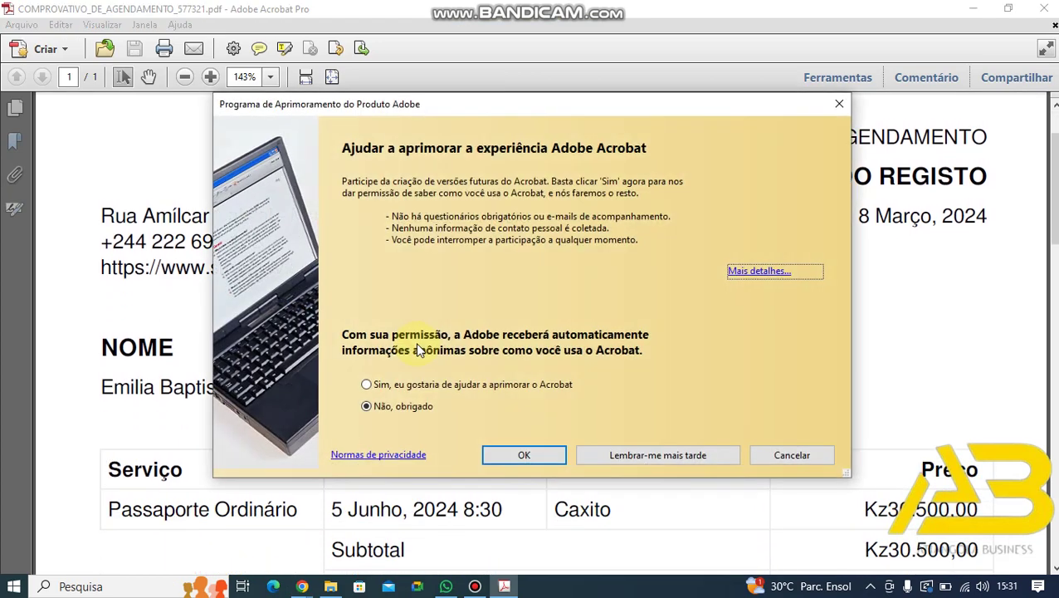
click(519, 454)
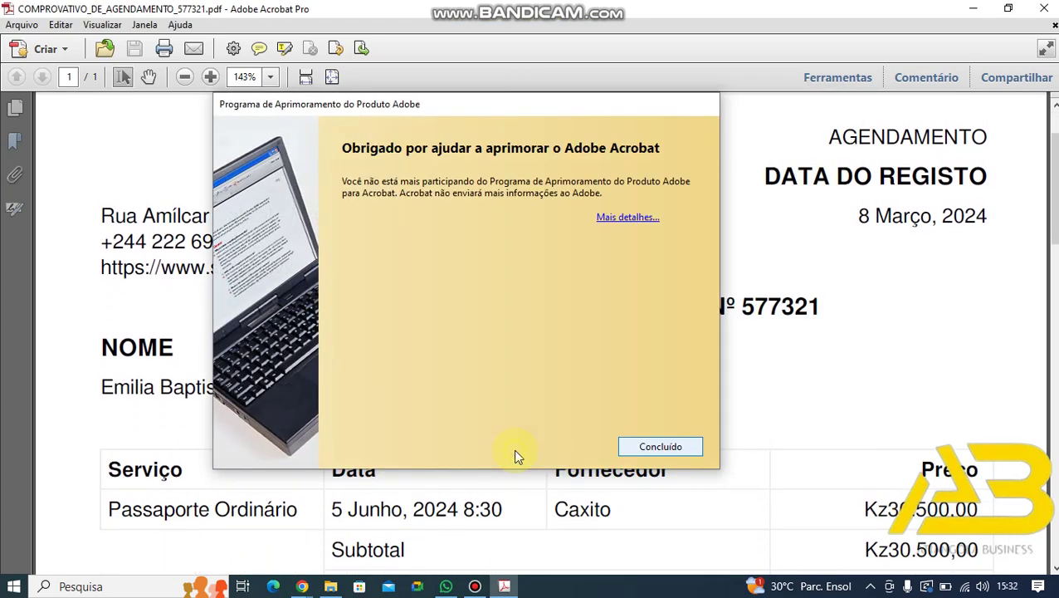
key(Return)
Step: Review the Passaporte Ordinário receipt at Kz30.500,00, then minimise Acrobat to return to the browser
scroll(515, 456, down, 7)
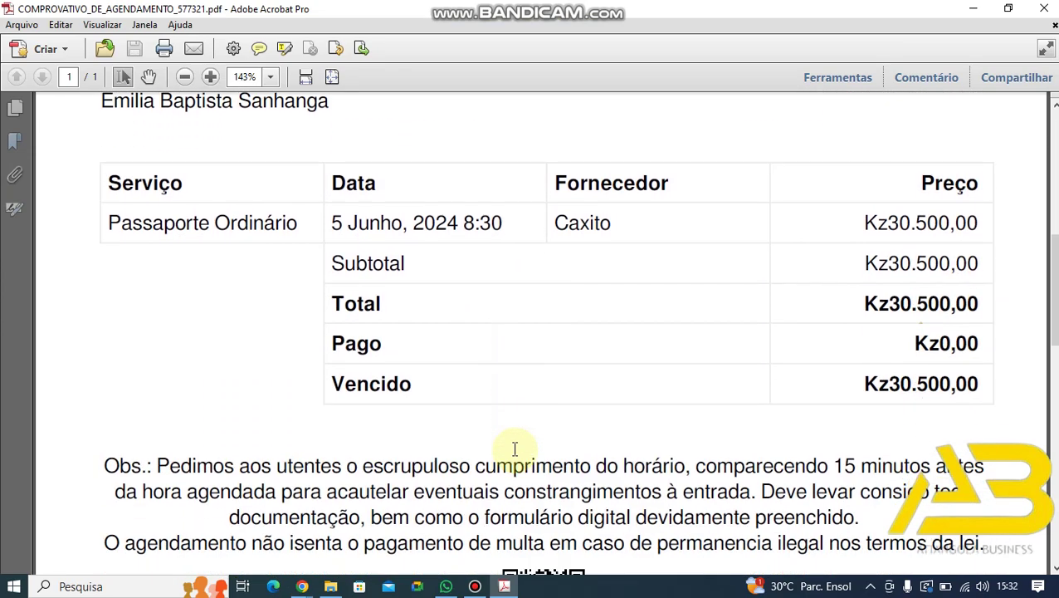
scroll(515, 448, down, 1)
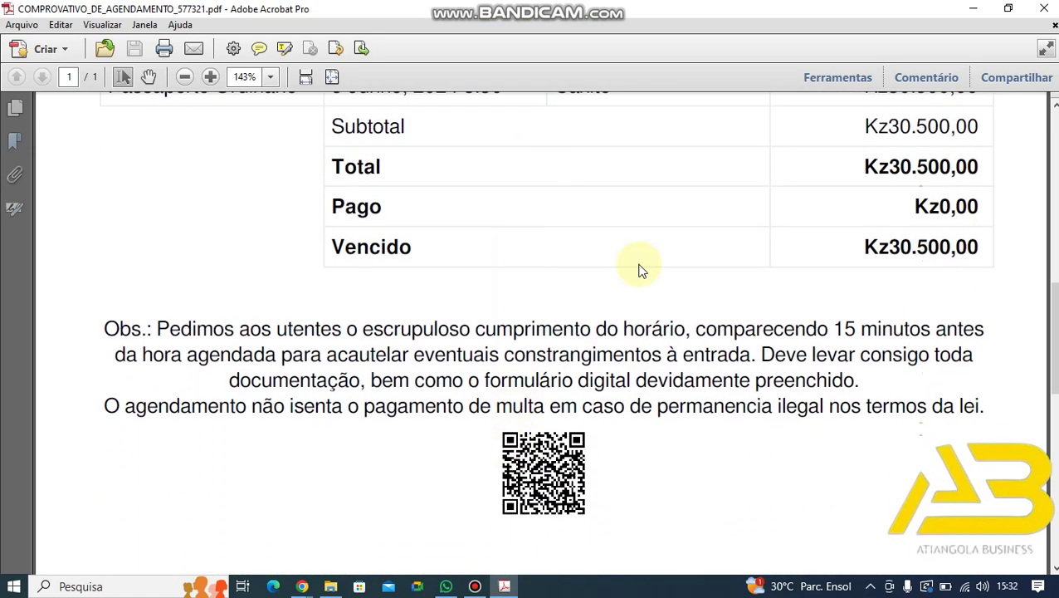
click(972, 8)
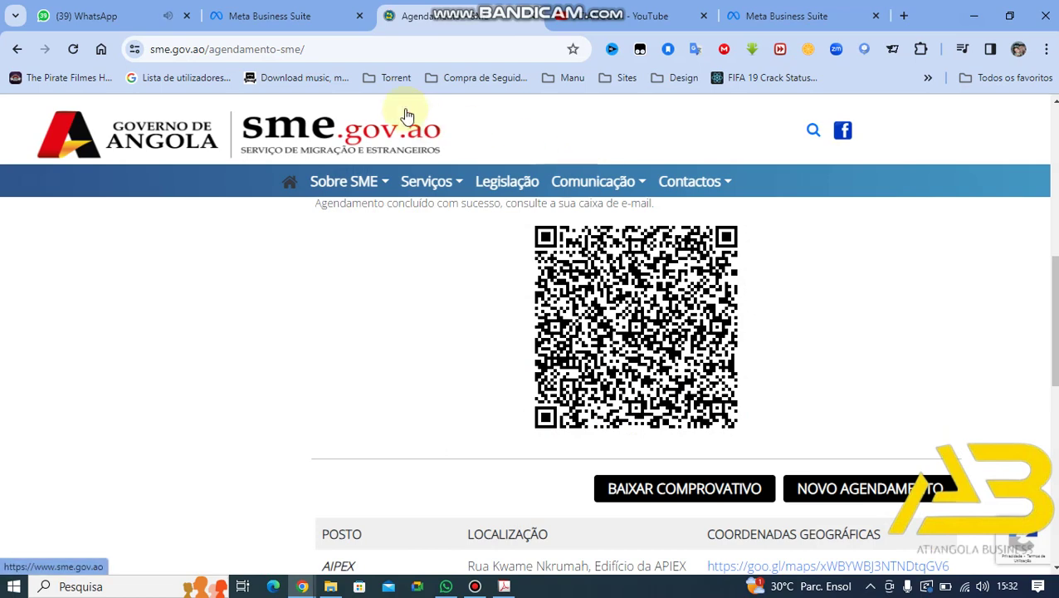
Step: Switch Chrome to the YouTube tab showing the ATIANGOLA channel home page
click(591, 12)
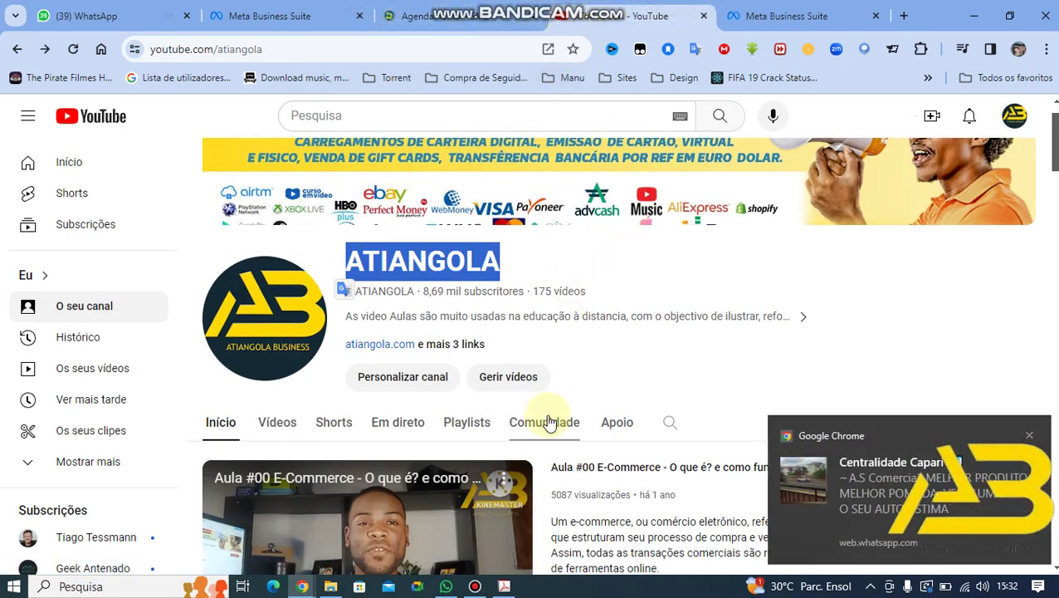
mouse_move(475, 588)
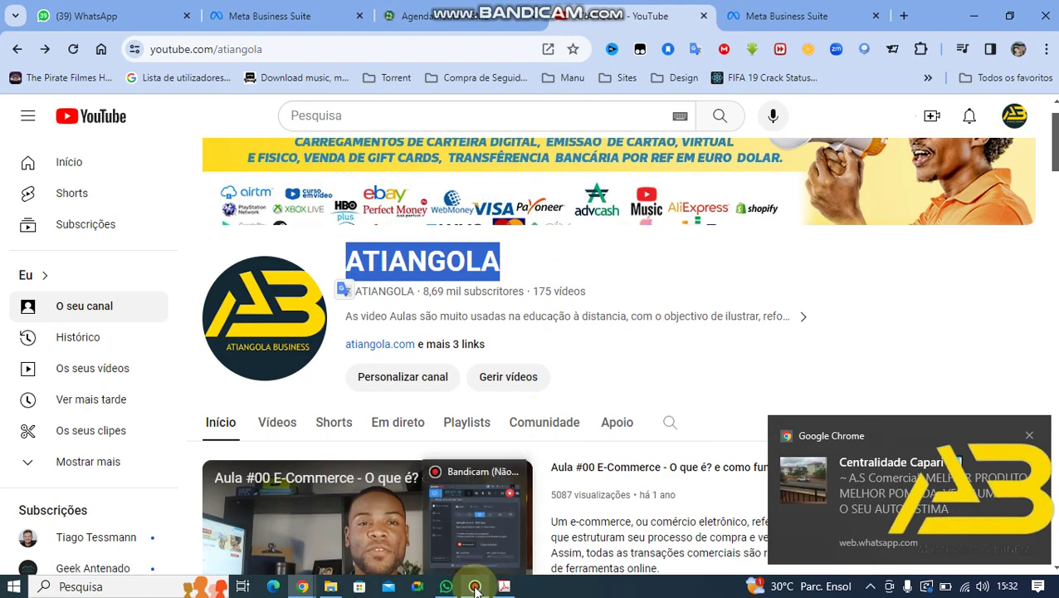